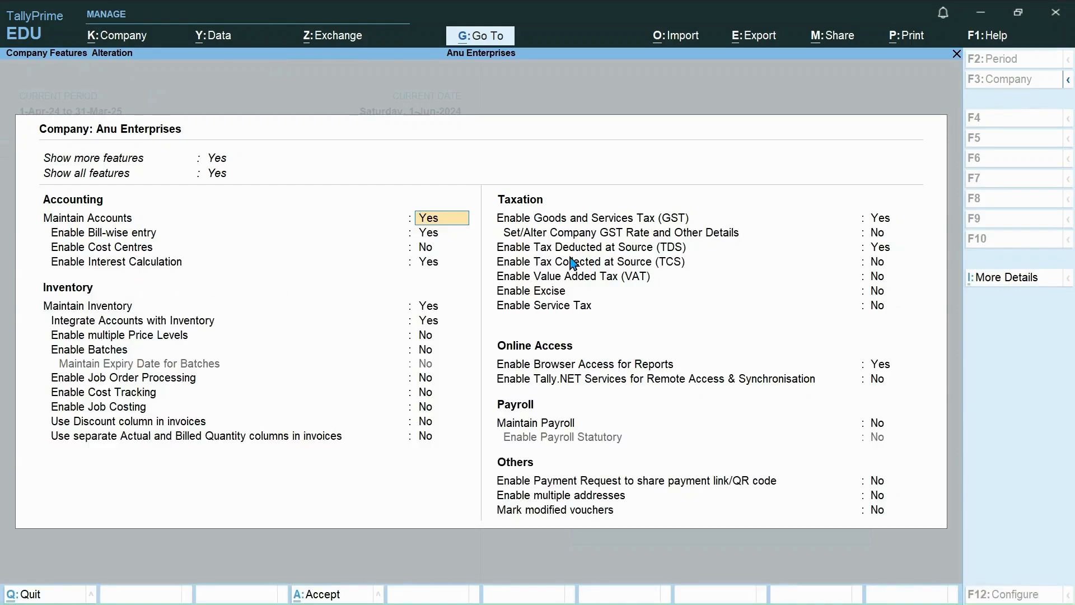
Open the company's TDS deductor details and keep the existing TAN, deductor type and branch entries.
{"action": "left_click", "coordinate": [878, 252]}
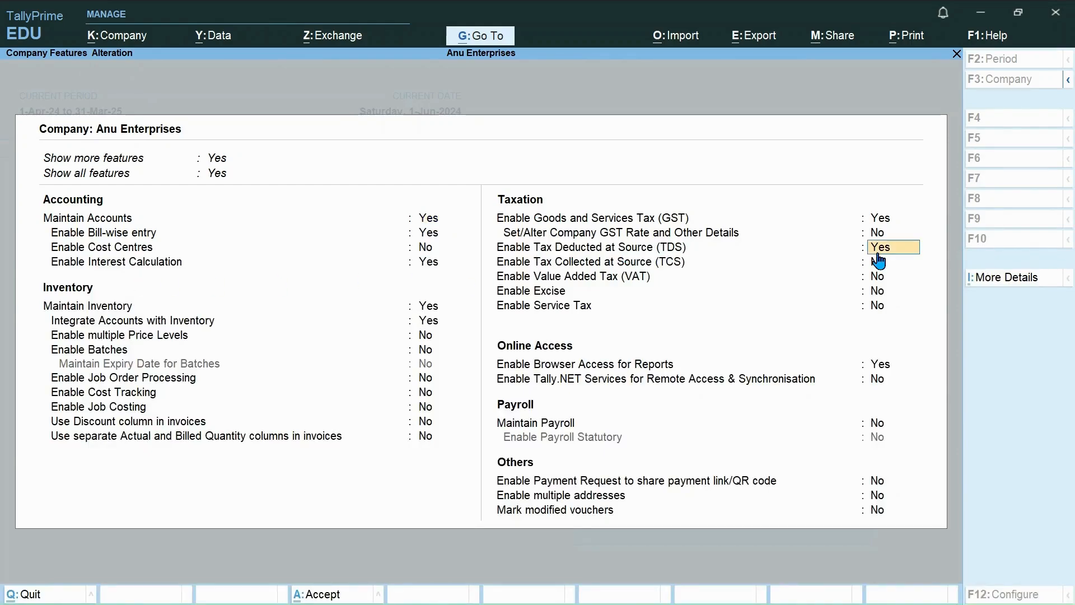
{"action": "key", "text": "Return"}
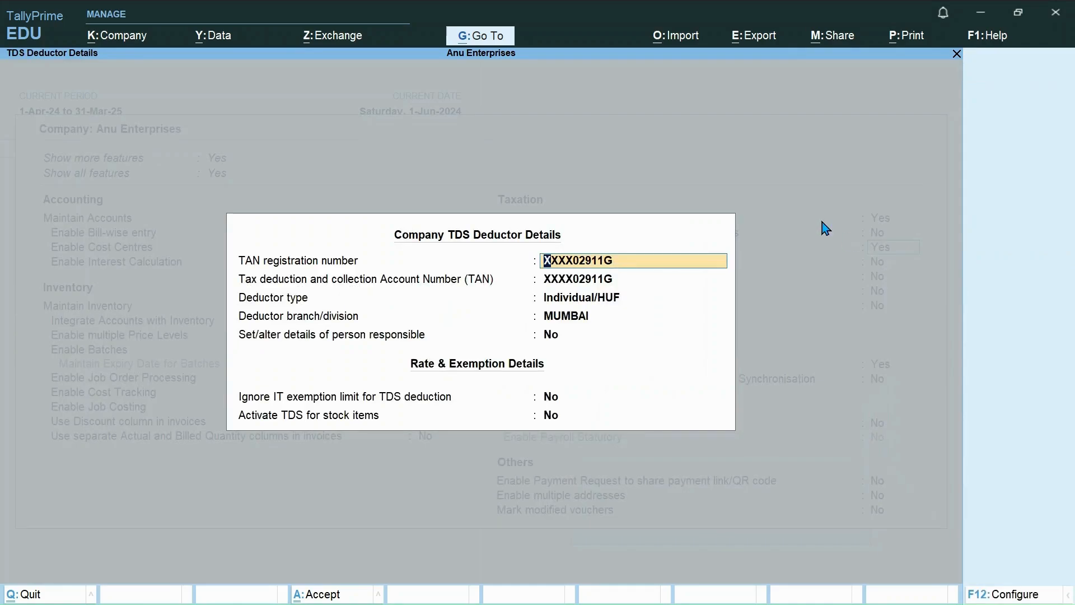
{"action": "key", "text": "Return"}
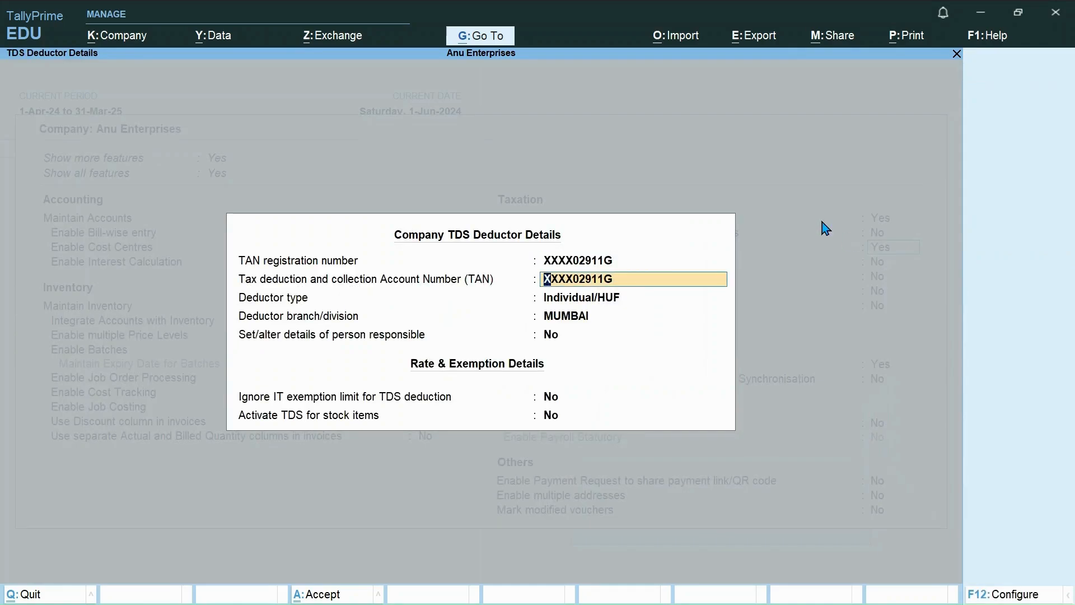
{"action": "key", "text": "Return"}
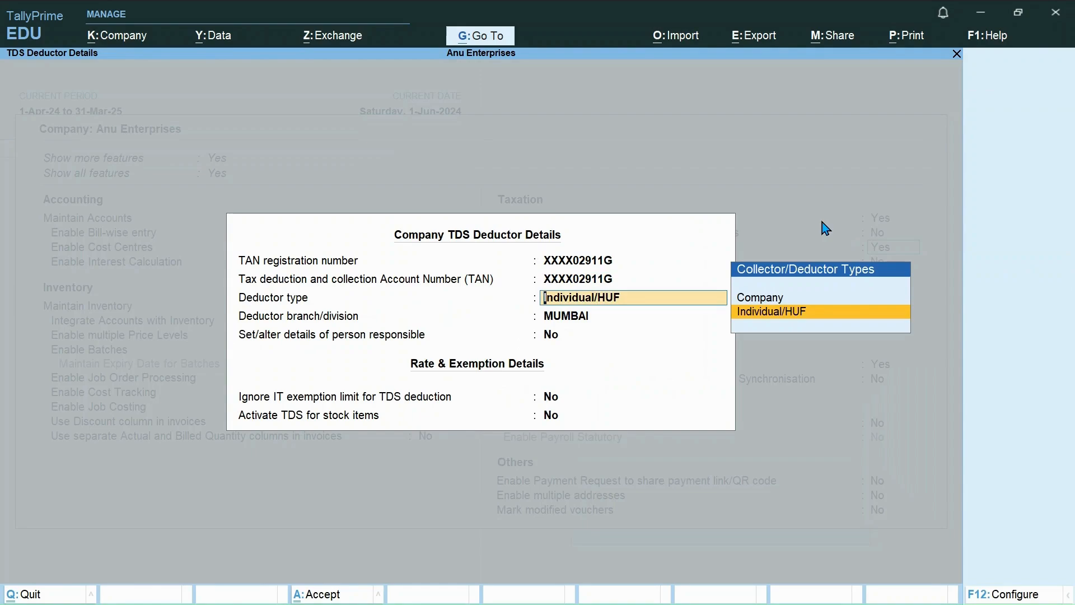
{"action": "key", "text": "Return"}
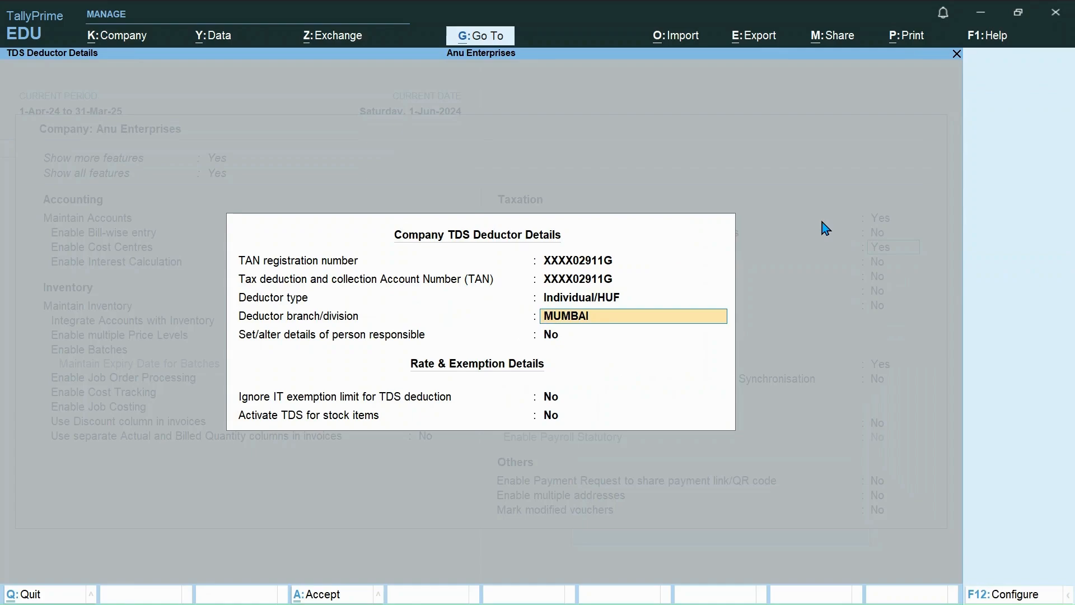
{"action": "key", "text": "Return"}
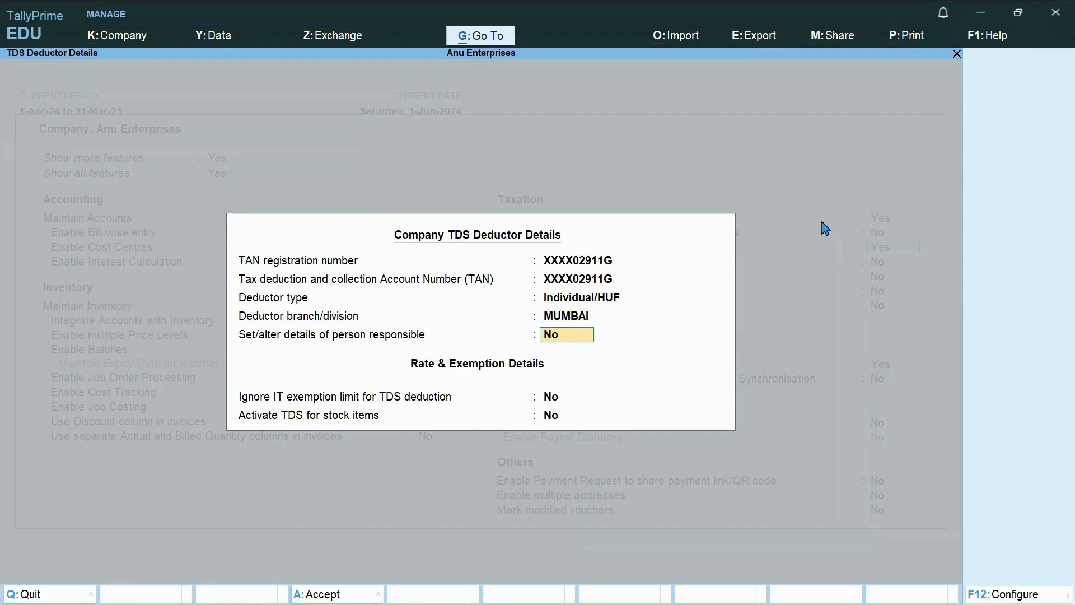
Set altering of the responsible person's details to Yes, accept that form unfilled, and save the TDS details and company features.
{"action": "type", "text": "y"}
{"action": "key", "text": "Return"}
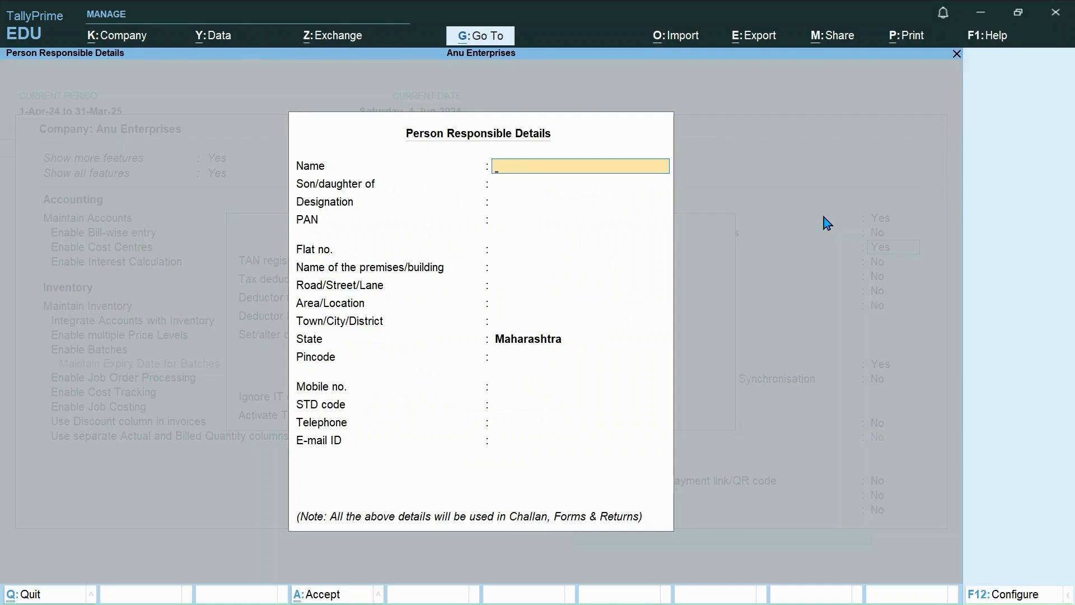
{"action": "key", "text": "ctrl+a"}
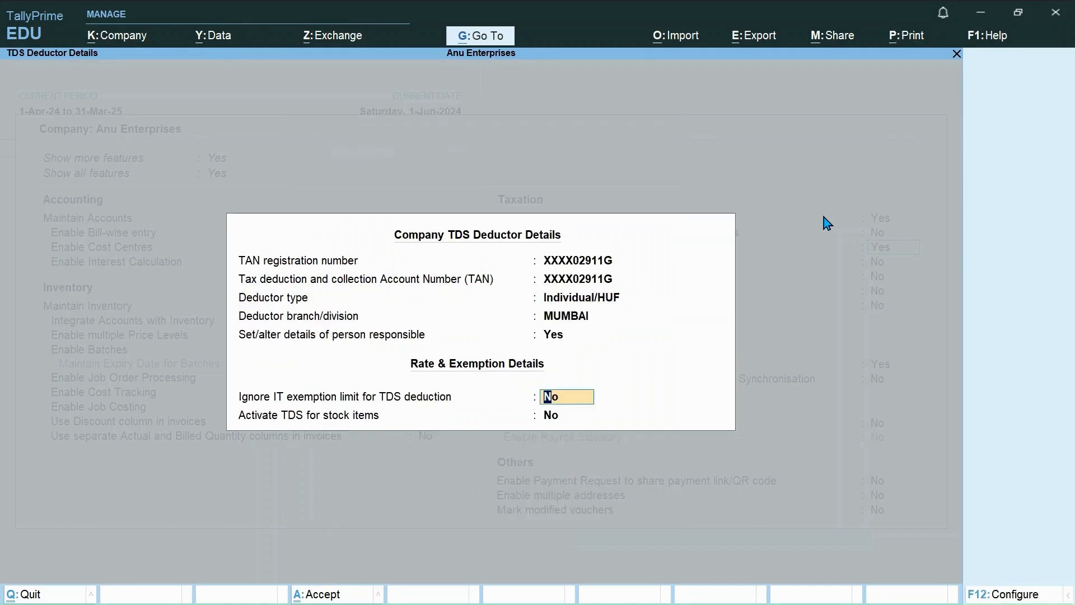
{"action": "key", "text": "Return"}
{"action": "key", "text": "Return"}
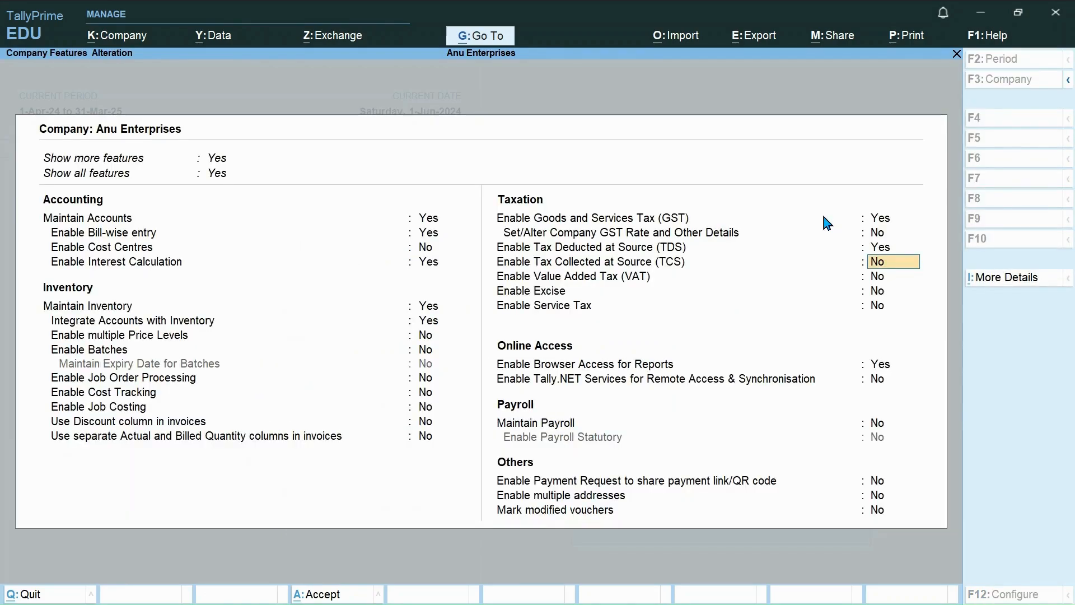
{"action": "key", "text": "ctrl+a"}
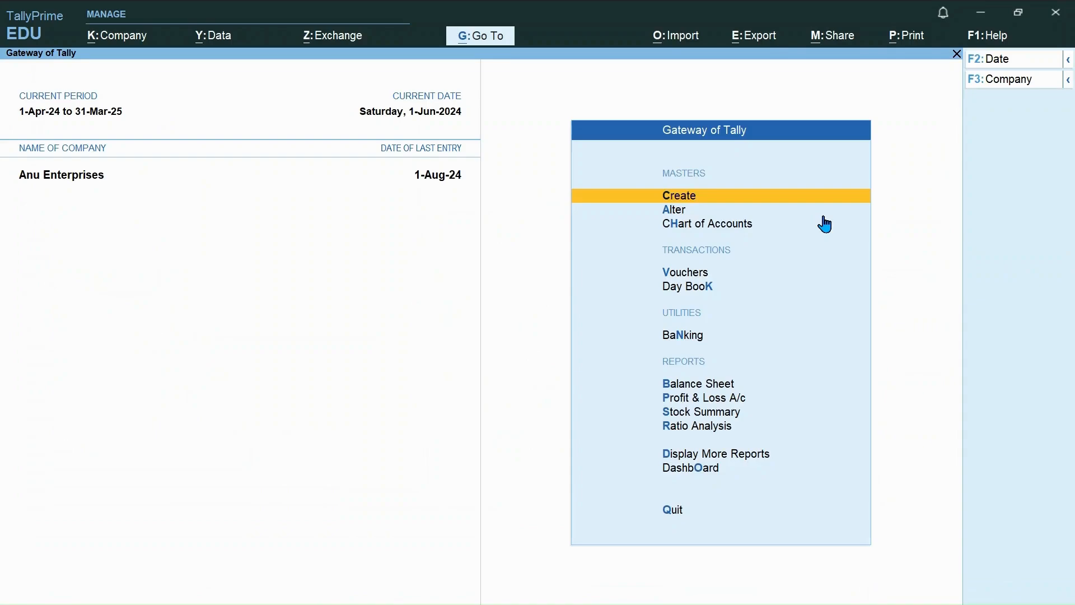
Create a new ledger named Repair Work under the Indirect Expenses group.
{"action": "key", "text": "Return"}
{"action": "key", "text": "Down"}
{"action": "key", "text": "Return"}
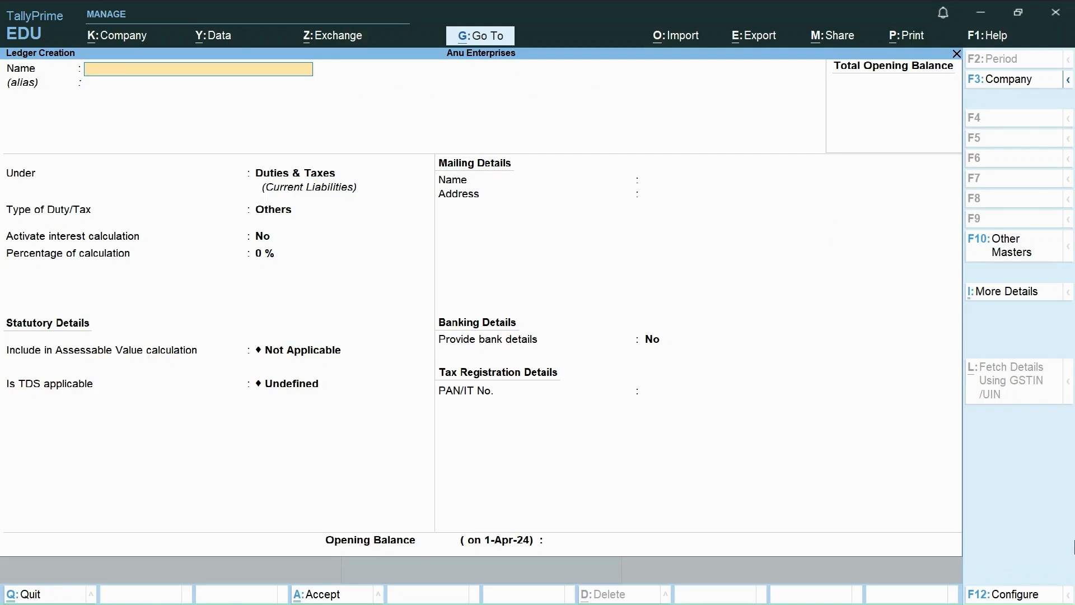
{"action": "type", "text": "Repair Work"}
{"action": "key", "text": "Return"}
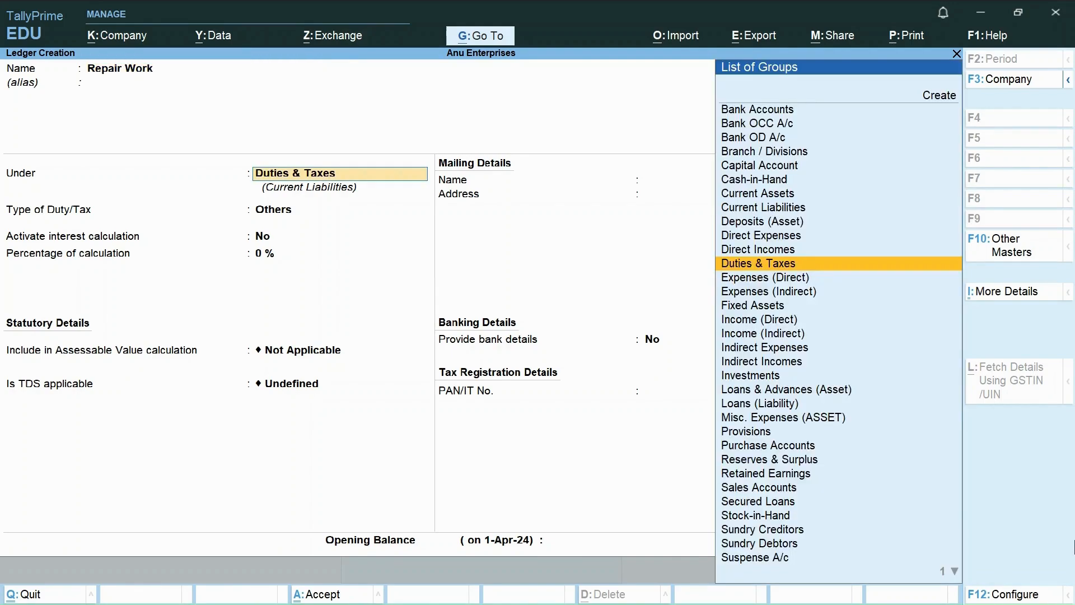
{"action": "type", "text": "Indire"}
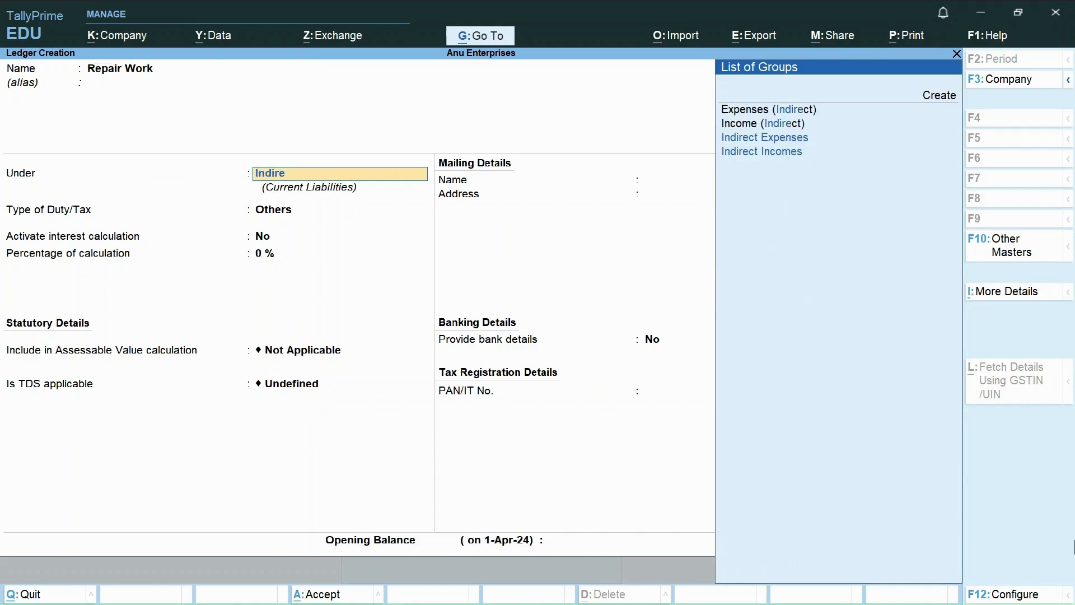
{"action": "key", "text": "Down"}
{"action": "key", "text": "Down"}
{"action": "key", "text": "Return"}
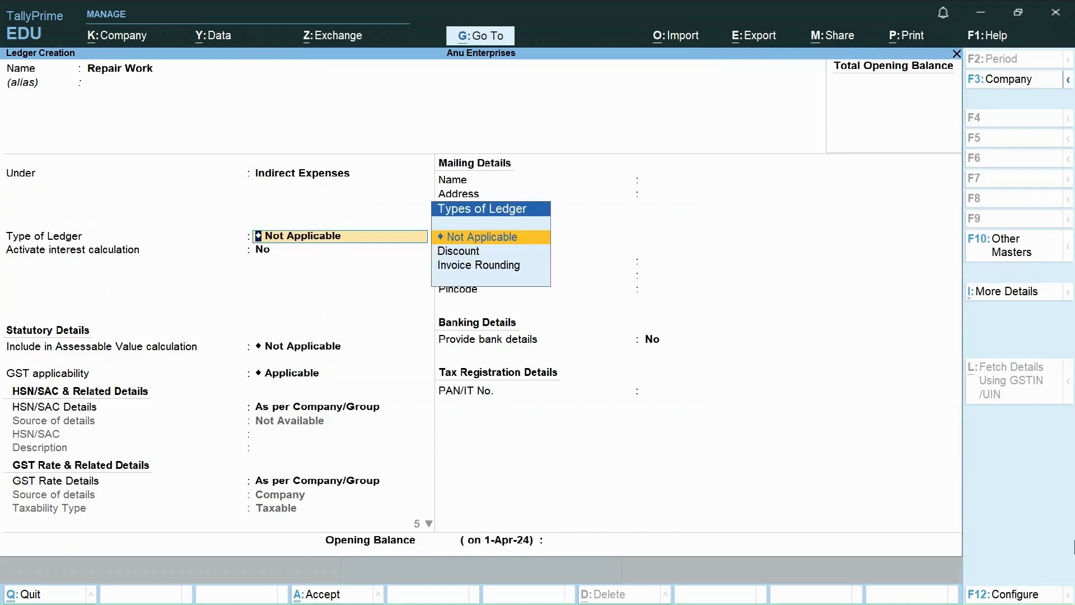
Keep the ledger's default GST settings, enable its other statutory details, and set TDS to Applicable.
{"action": "key", "text": "Return"}
{"action": "key", "text": "Return"}
{"action": "key", "text": "Return"}
{"action": "key", "text": "Return"}
{"action": "key", "text": "Return"}
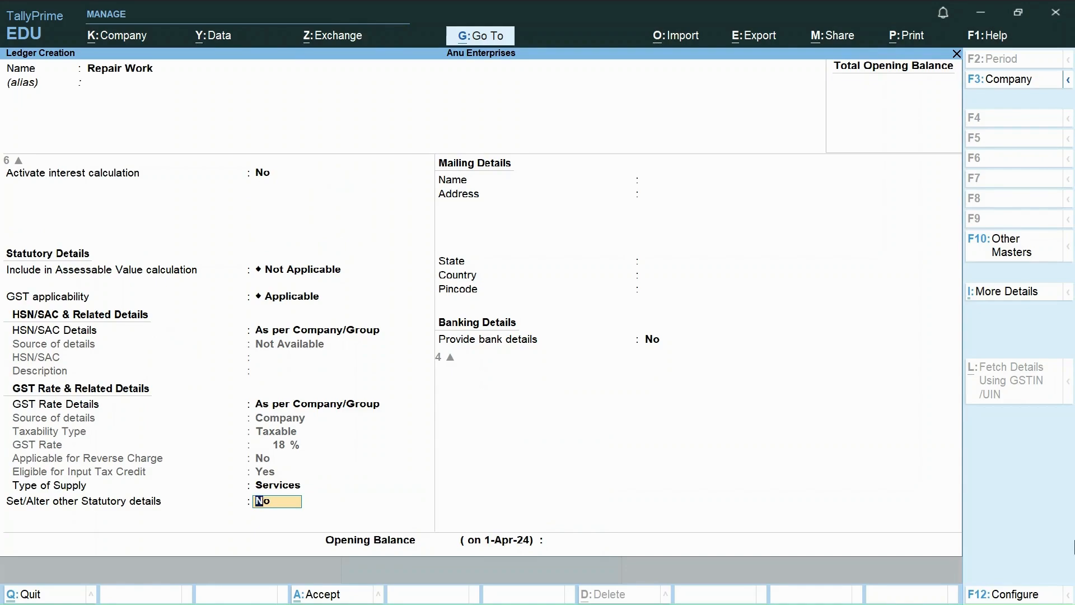
{"action": "type", "text": "y"}
{"action": "key", "text": "Return"}
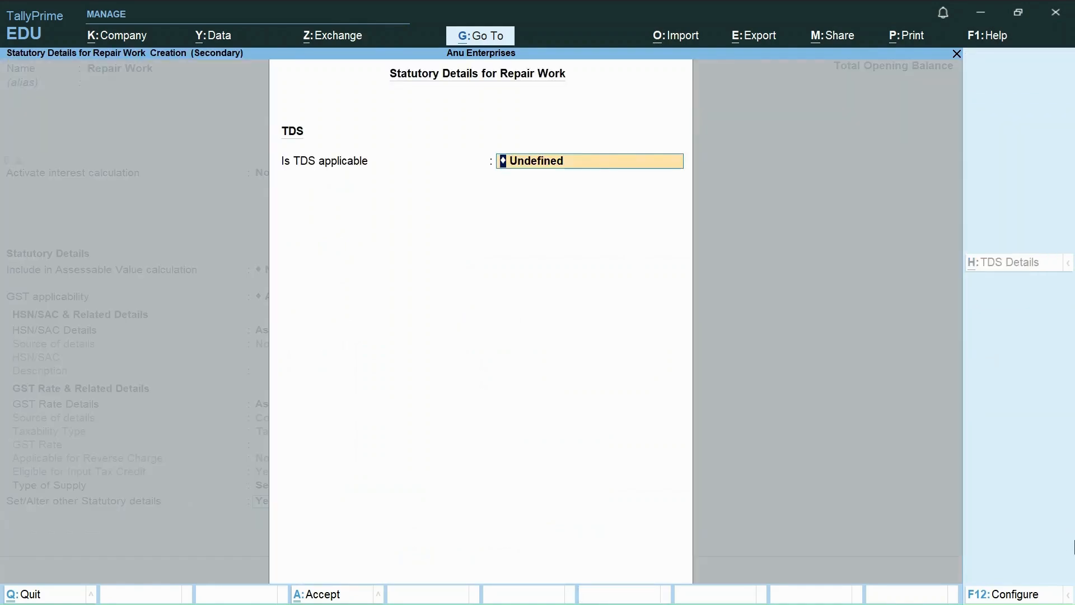
{"action": "type", "text": "a"}
{"action": "key", "text": "Return"}
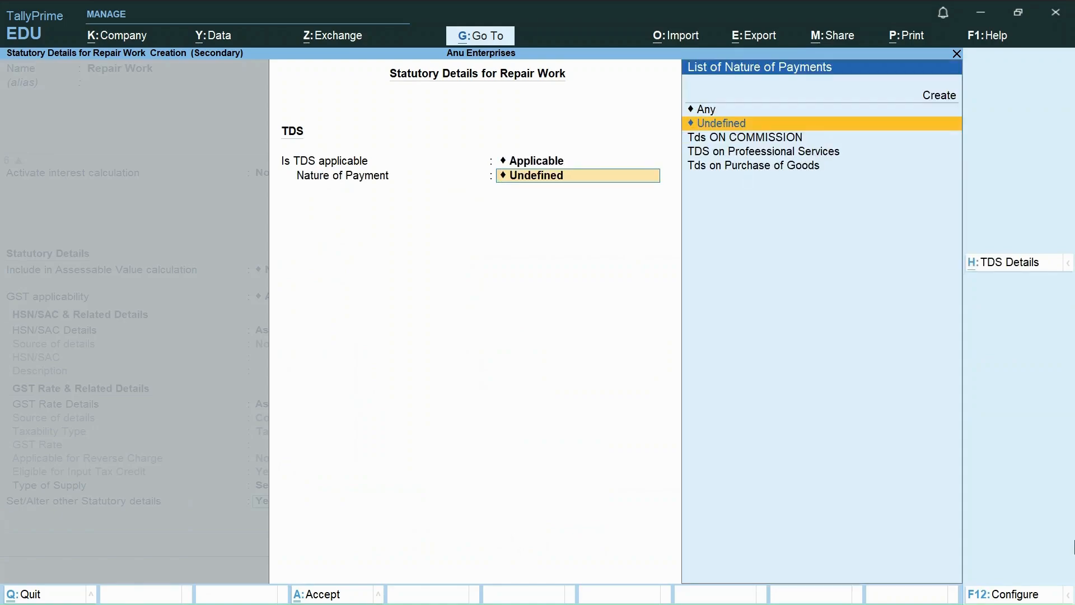
Create the nature of payment TDS on Contractor with section 194C, payment code 94C and remittance code 200.
{"action": "left_click", "coordinate": [934, 100]}
{"action": "type", "text": "T"}
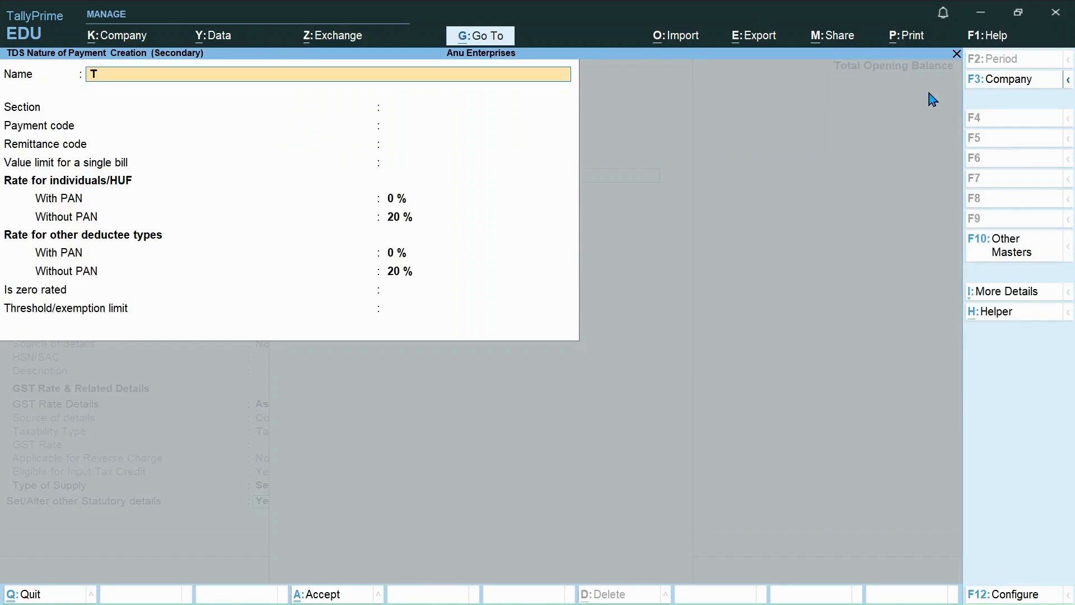
{"action": "type", "text": "DS on Contractor"}
{"action": "key", "text": "Return"}
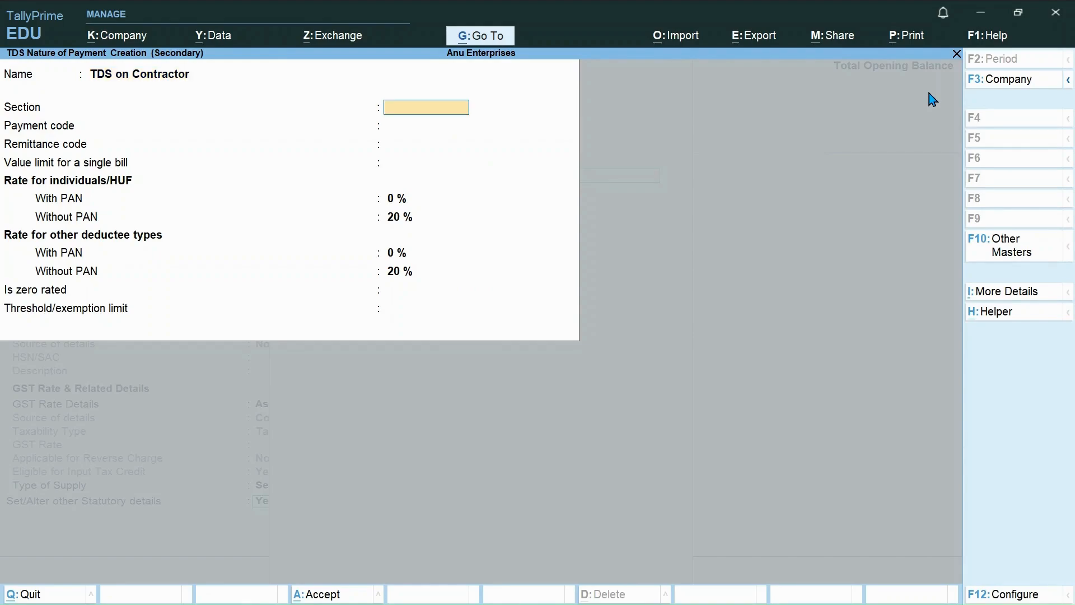
{"action": "type", "text": "194C"}
{"action": "key", "text": "Return"}
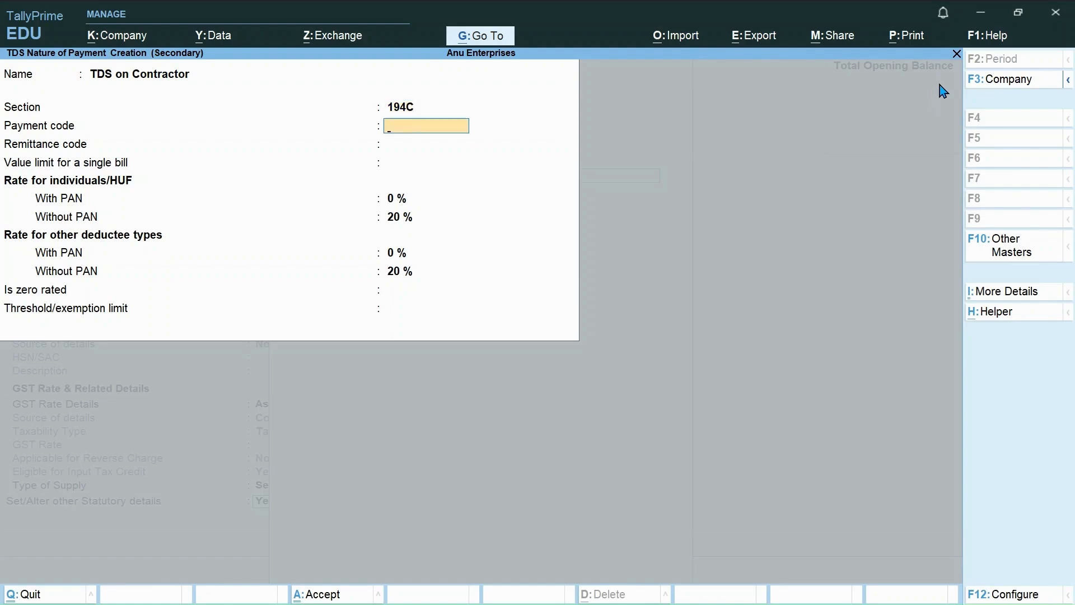
{"action": "type", "text": "94C"}
{"action": "key", "text": "Return"}
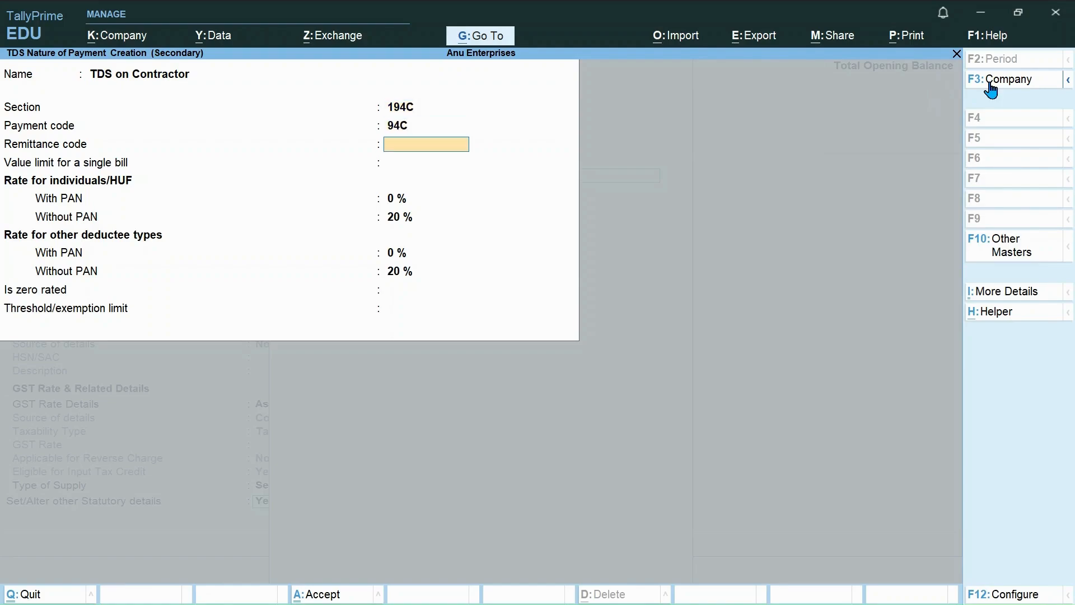
{"action": "type", "text": "200"}
{"action": "key", "text": "Return"}
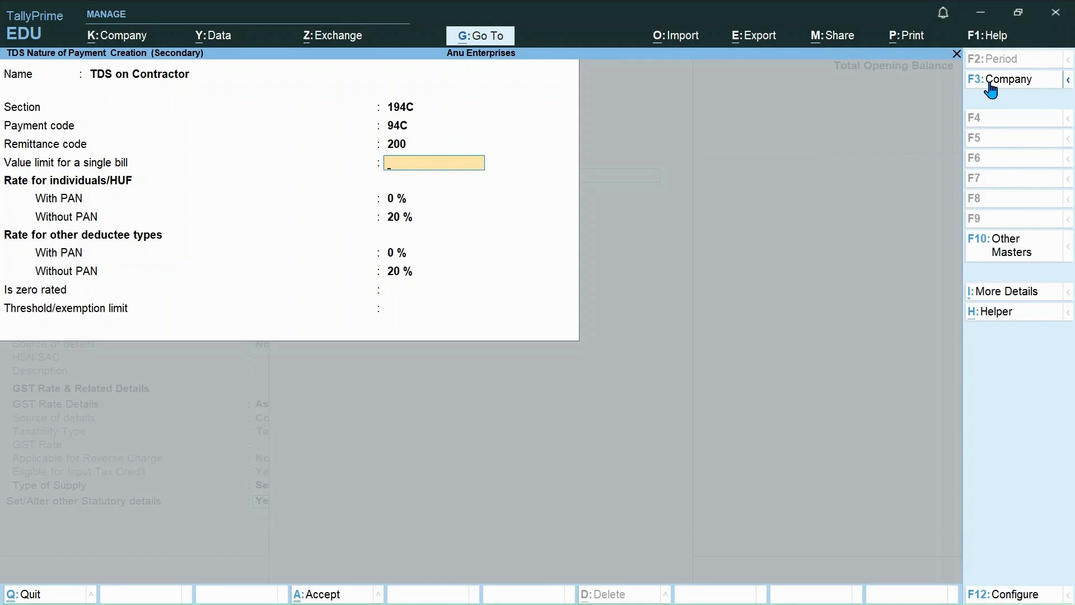
Set the single bill limit to 30,000 and the with-PAN rates to 1% for individuals/HUF and 2% for other deductees, keeping 20% without PAN.
{"action": "type", "text": "30000"}
{"action": "key", "text": "Return"}
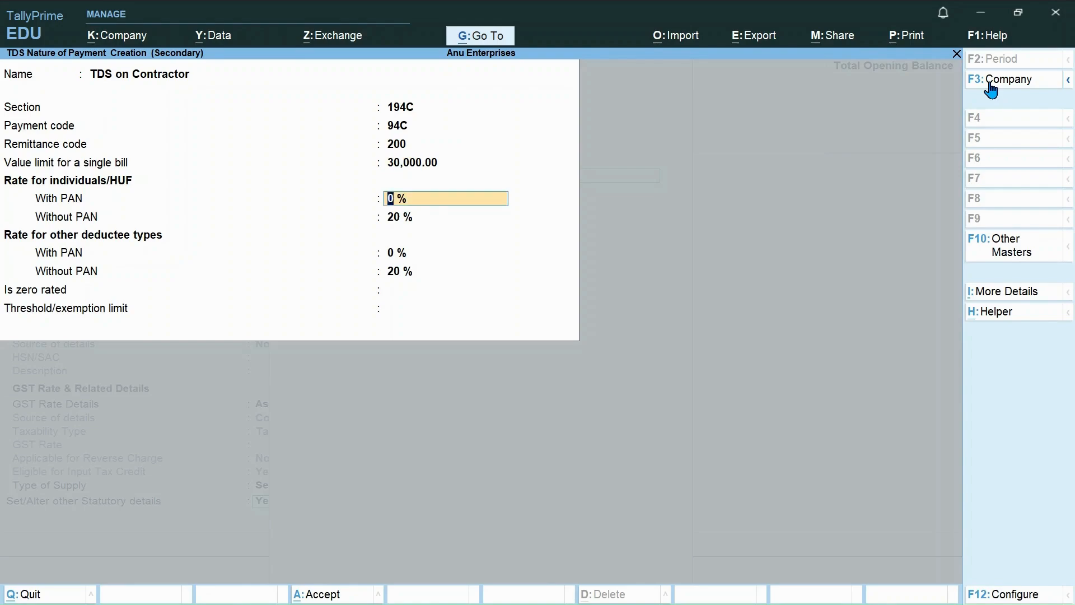
{"action": "type", "text": "1"}
{"action": "key", "text": "Return"}
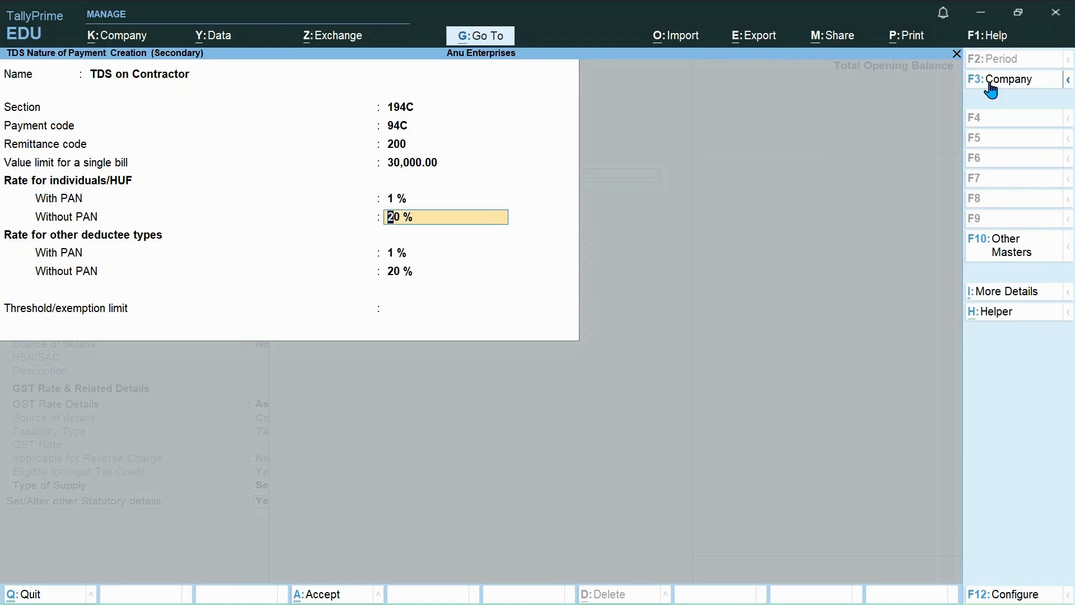
{"action": "key", "text": "Return"}
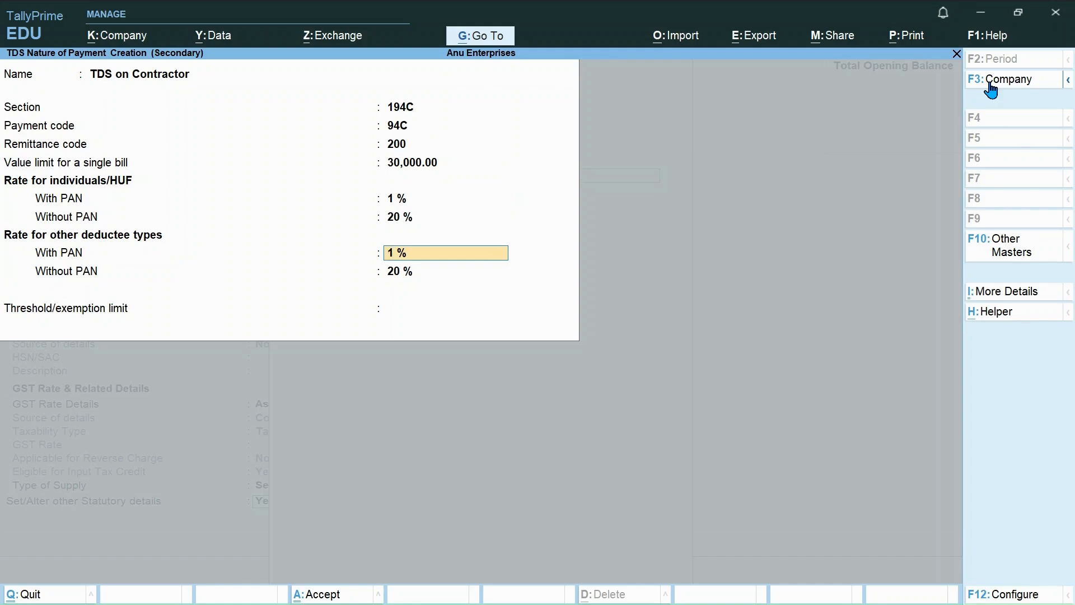
{"action": "type", "text": "2"}
{"action": "key", "text": "Return"}
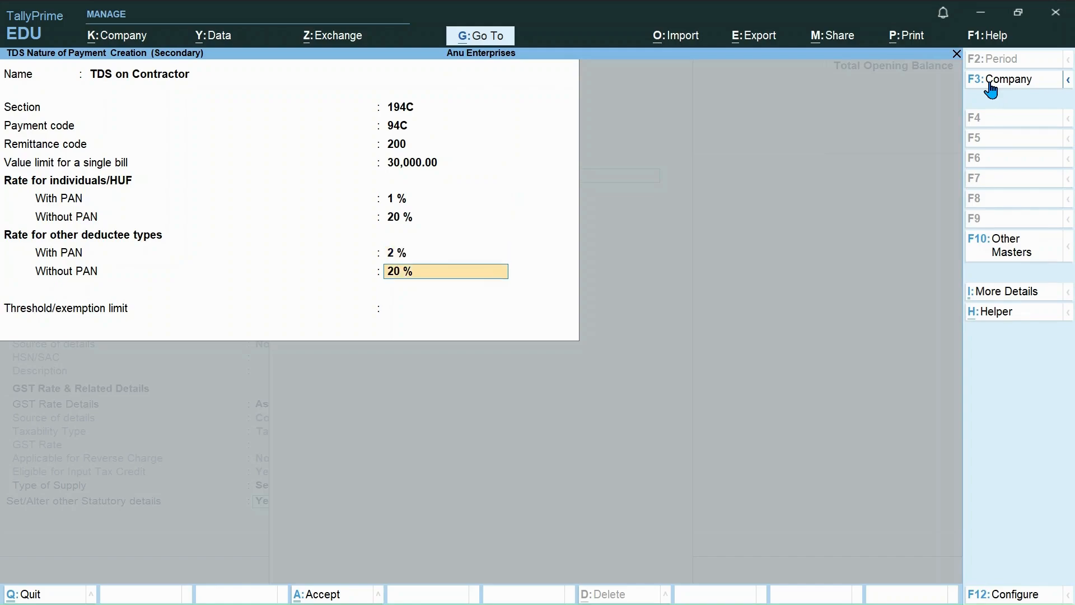
{"action": "key", "text": "Return"}
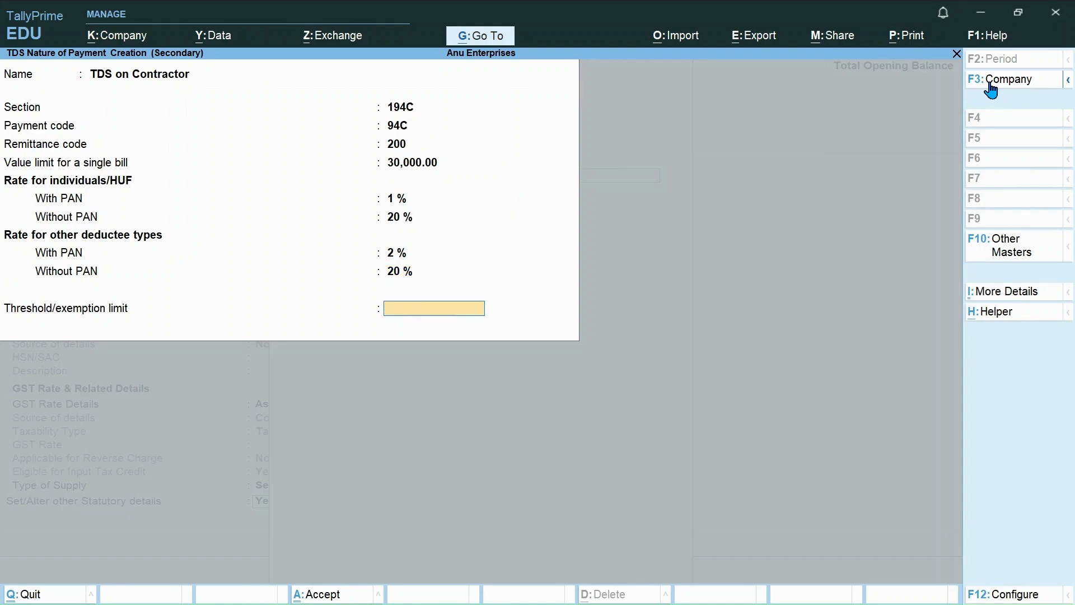
Set the threshold/exemption limit to 1,00,000, keep the configuration options unchanged, and save the nature of payment and the Repair Work ledger.
{"action": "type", "text": "100000"}
{"action": "left_click", "coordinate": [1018, 597]}
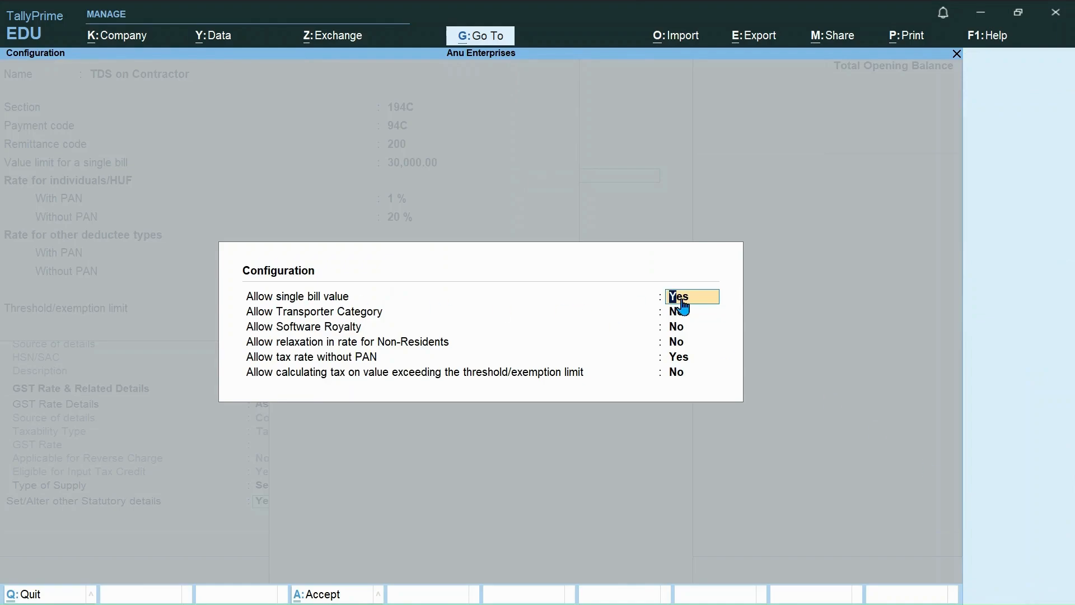
{"action": "key", "text": "ctrl+a"}
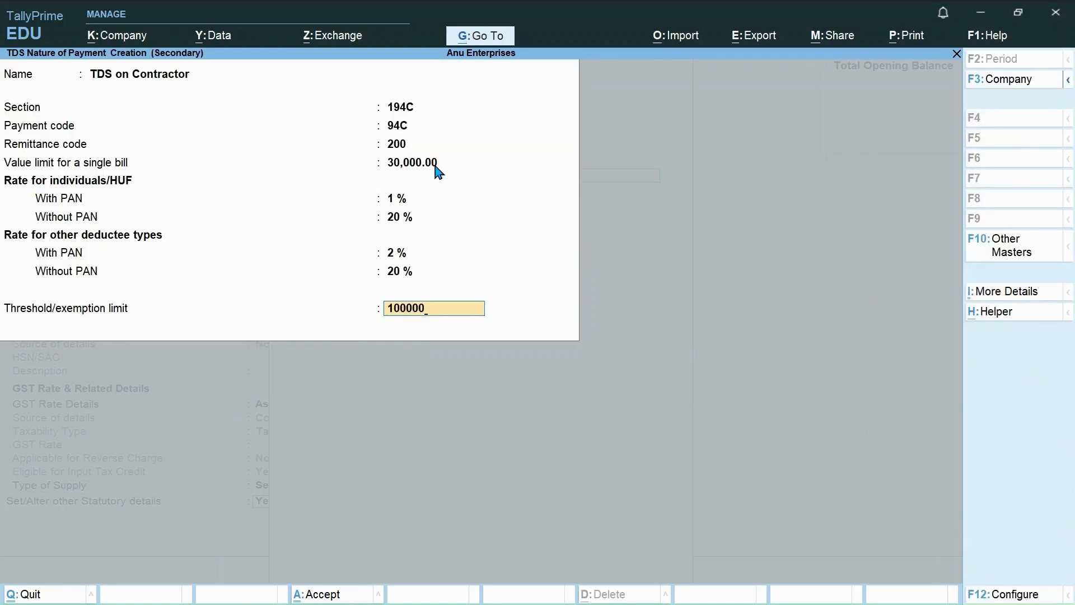
{"action": "mouse_move", "coordinate": [437, 169]}
{"action": "key", "text": "Return"}
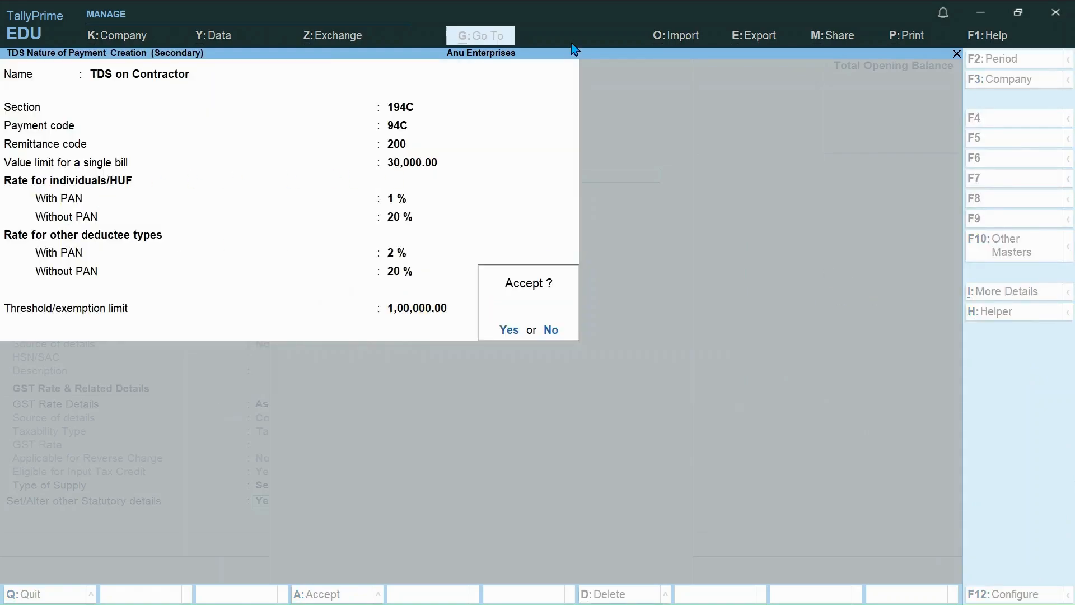
{"action": "key", "text": "Return"}
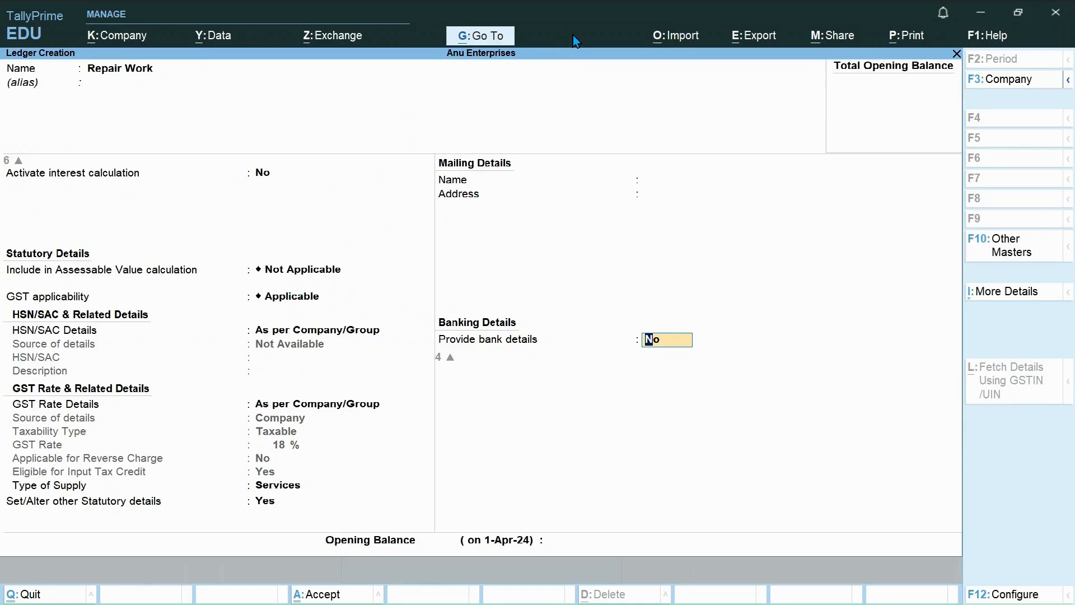
{"action": "key", "text": "ctrl"}
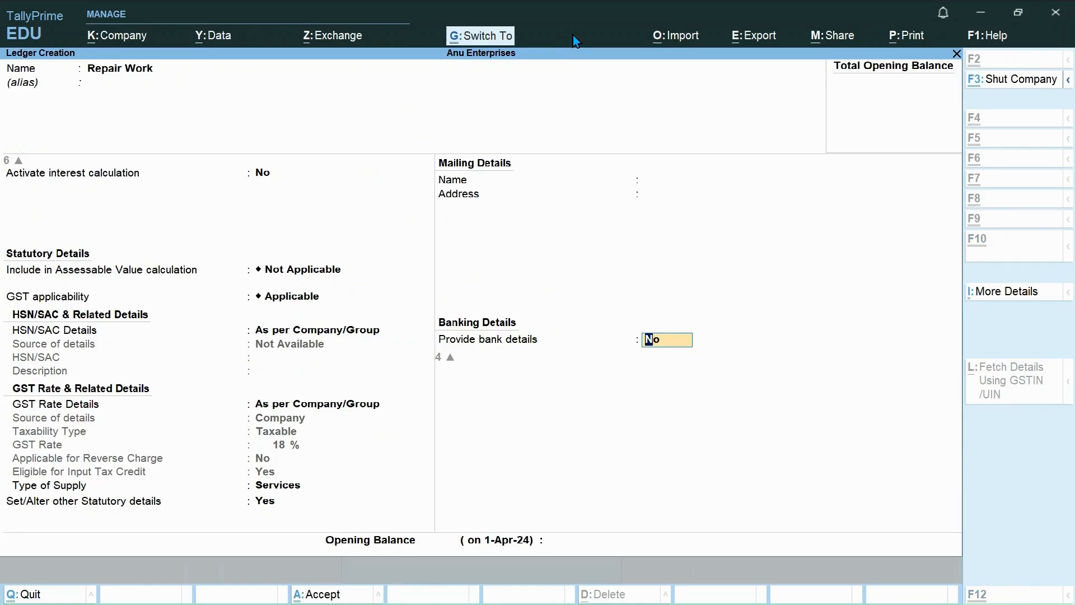
{"action": "key", "text": "ctrl+a"}
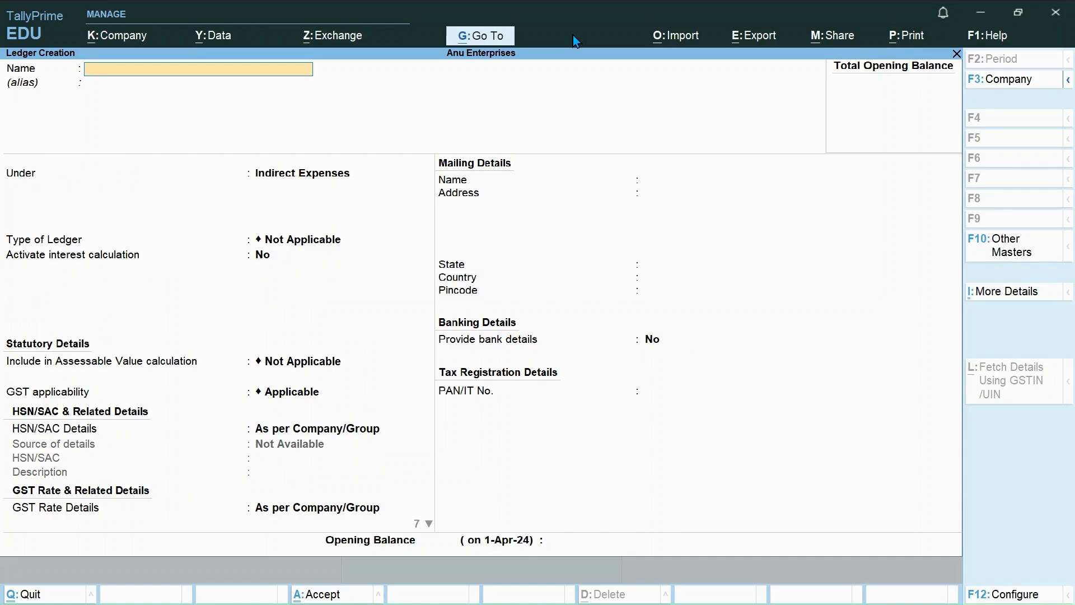
Name the new party ledger Mr A under Sundry Creditors, keeping bill-by-bill balances on and the credit and interest defaults.
{"action": "type", "text": "Mr A"}
{"action": "key", "text": "Return"}
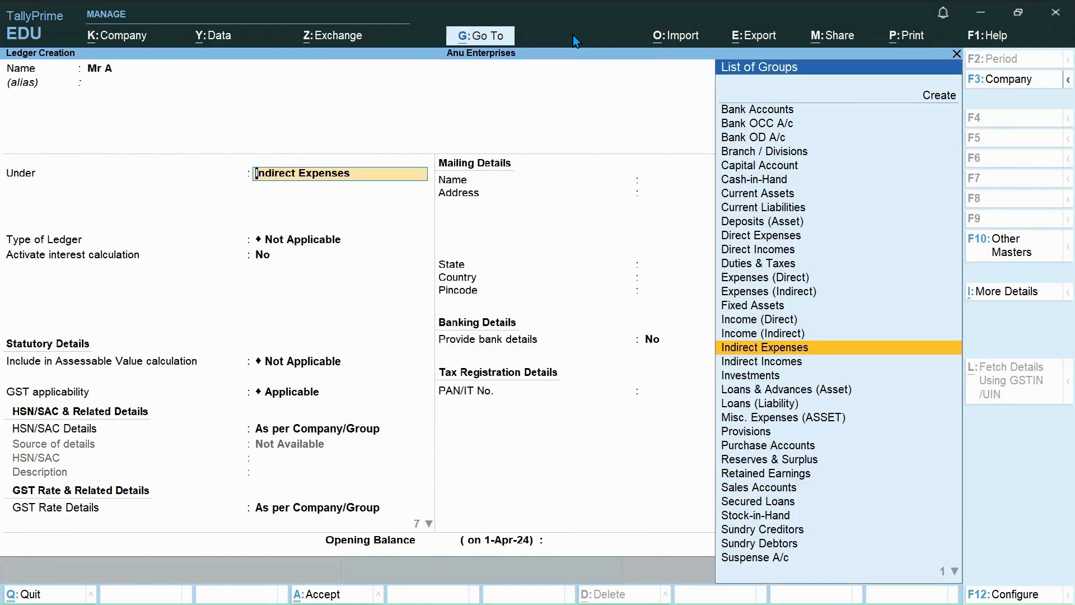
{"action": "type", "text": "Sundr"}
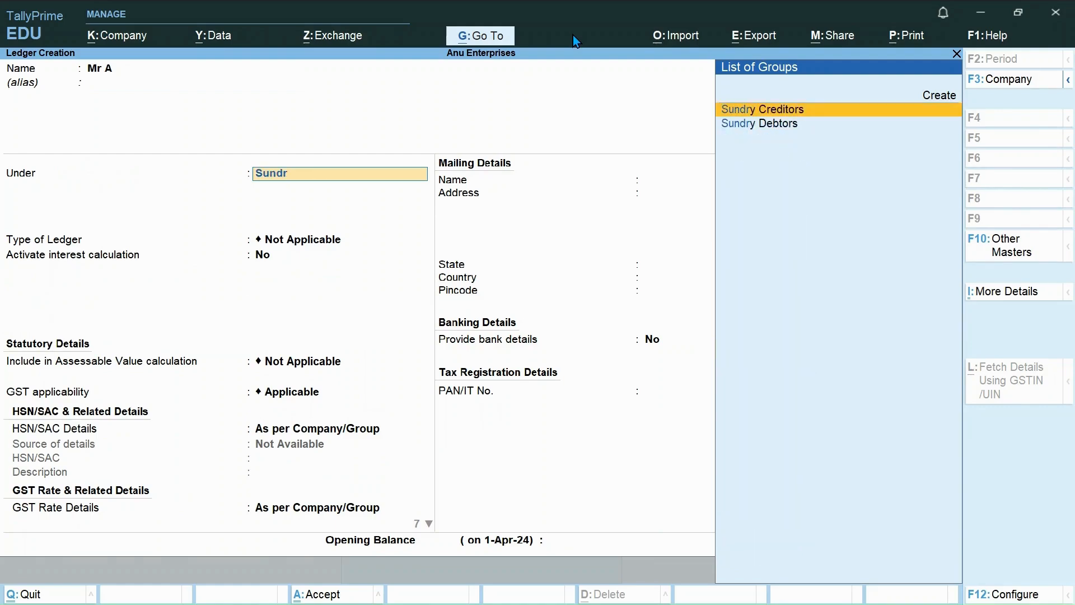
{"action": "key", "text": "Return"}
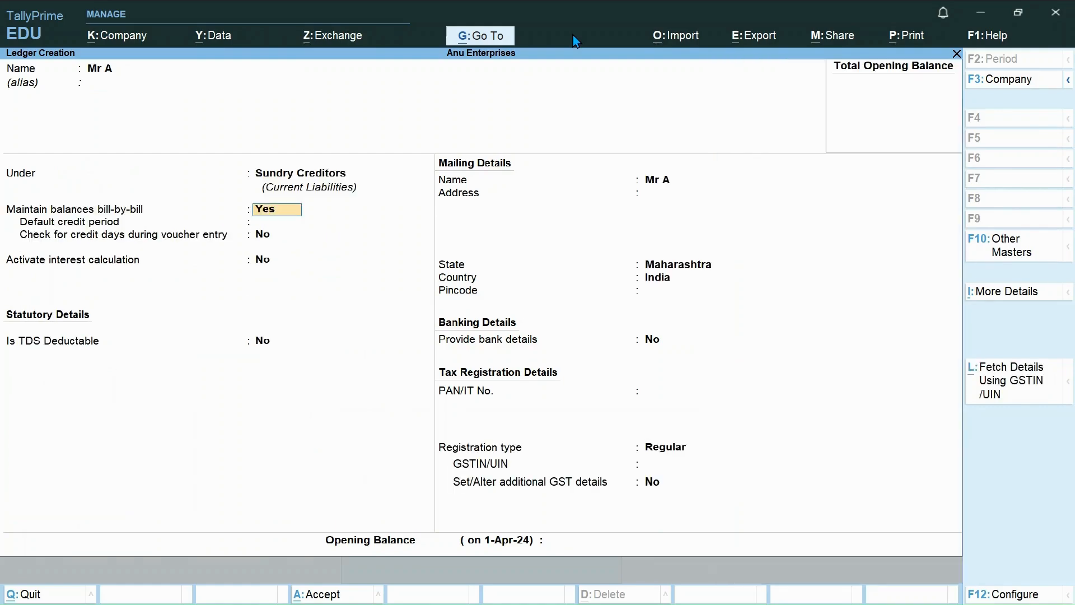
{"action": "key", "text": "Return"}
{"action": "key", "text": "Return"}
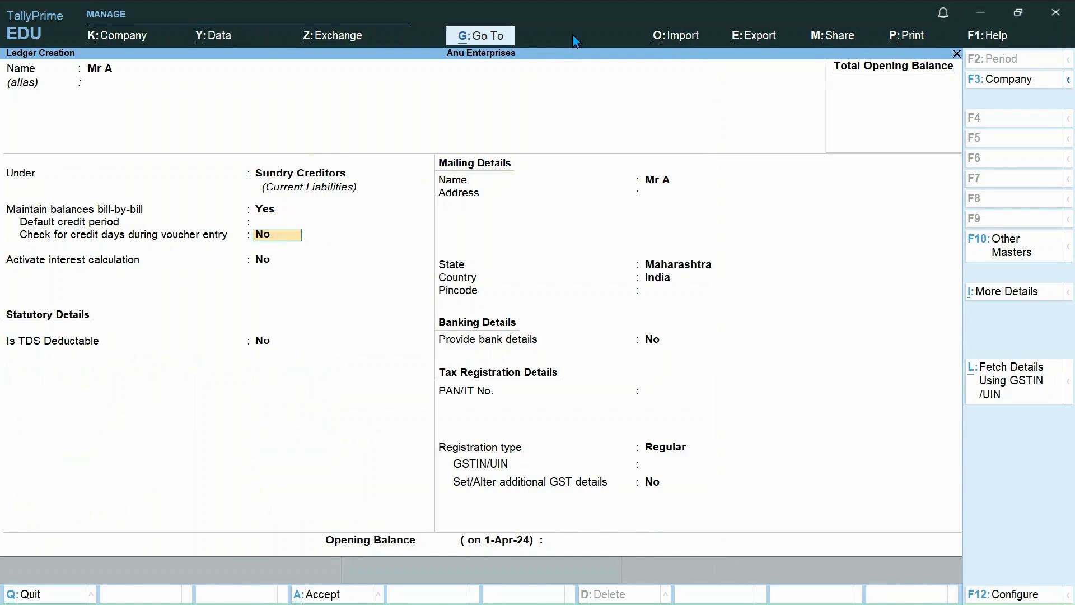
{"action": "key", "text": "Return"}
{"action": "key", "text": "Return"}
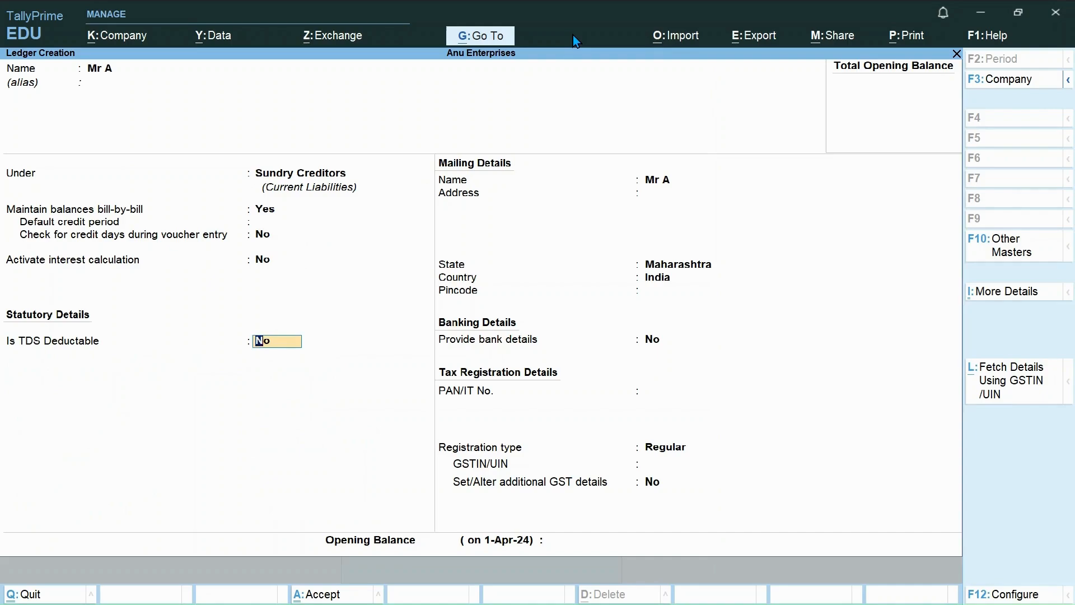
Make the party TDS deductable, with deductee type Individual - Resident and TDS deducted in the same voucher.
{"action": "type", "text": "y"}
{"action": "key", "text": "Return"}
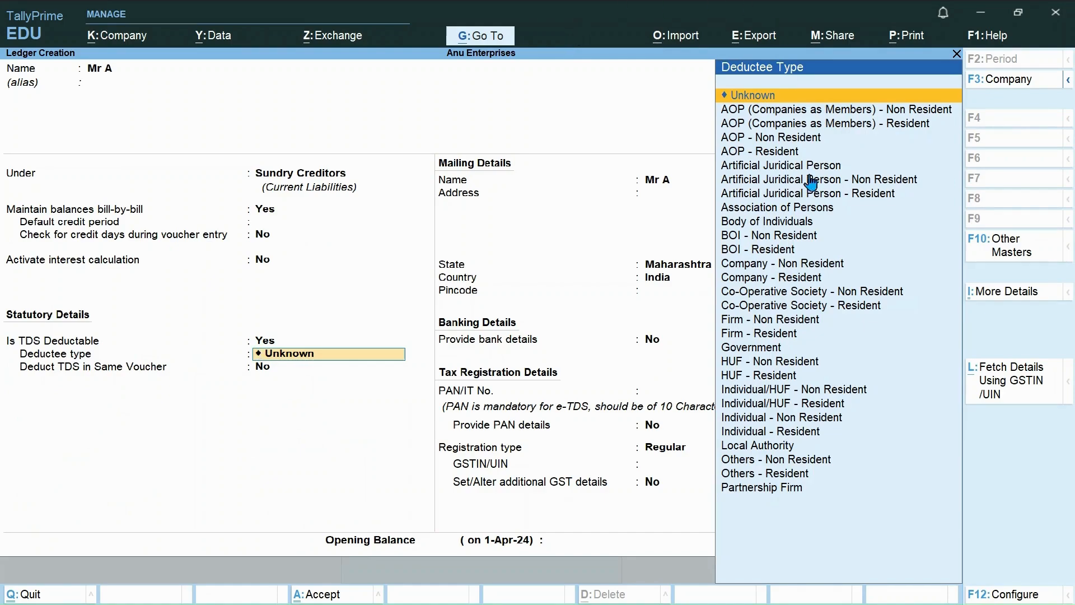
{"action": "left_click", "coordinate": [814, 438]}
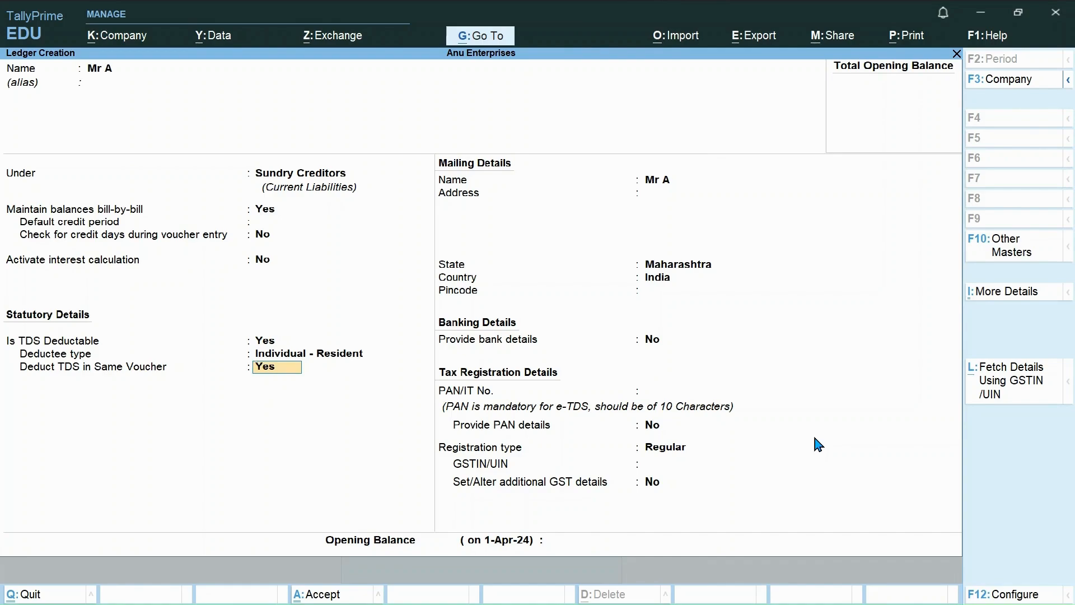
{"action": "key", "text": "Return"}
{"action": "key", "text": "Return"}
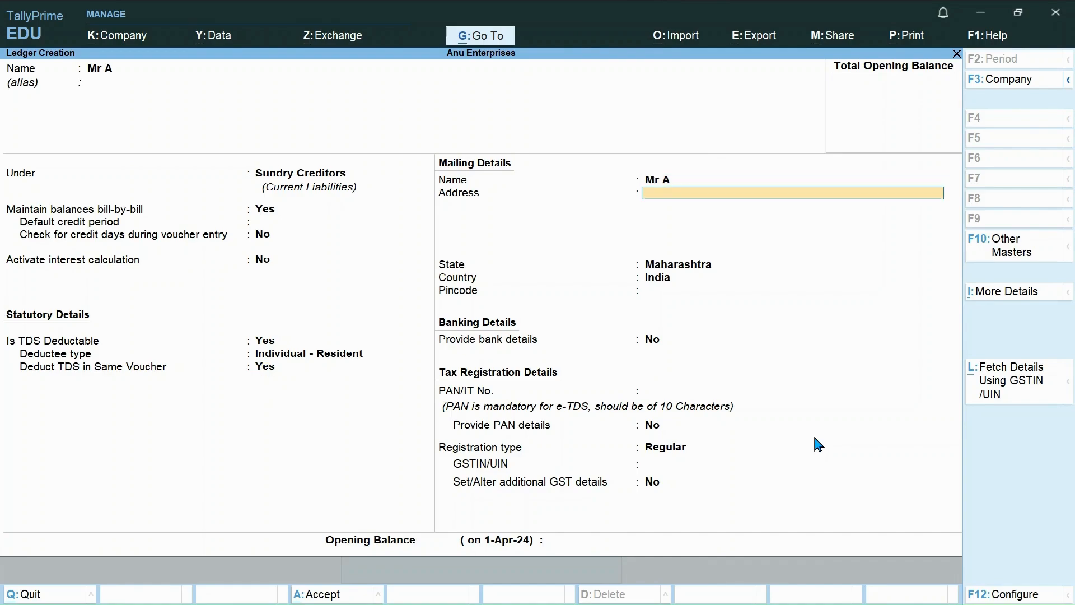
Fill in the party's mailing address and pincode, keeping the default state, country and bank details setting.
{"action": "type", "text": "Mumbai"}
{"action": "key", "text": "Return"}
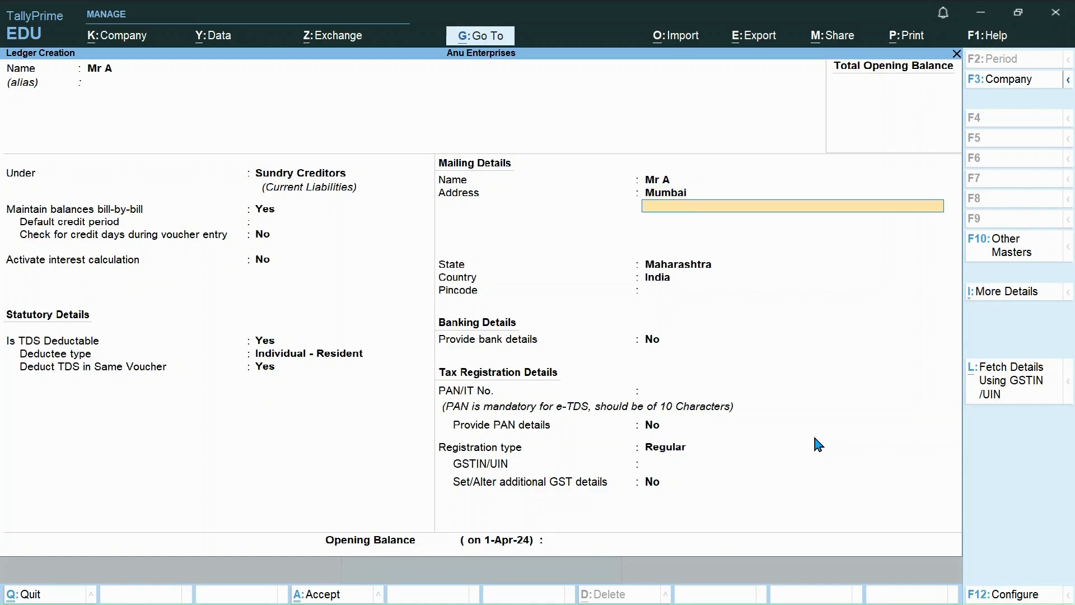
{"action": "key", "text": "Return"}
{"action": "key", "text": "Return"}
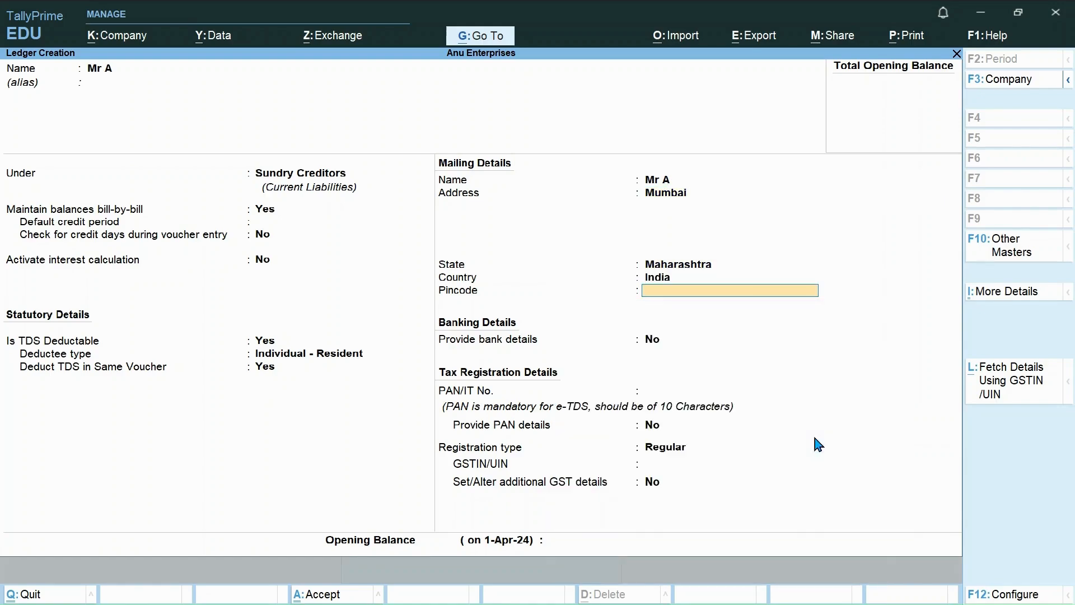
{"action": "type", "text": "400104"}
{"action": "key", "text": "Return"}
{"action": "key", "text": "Return"}
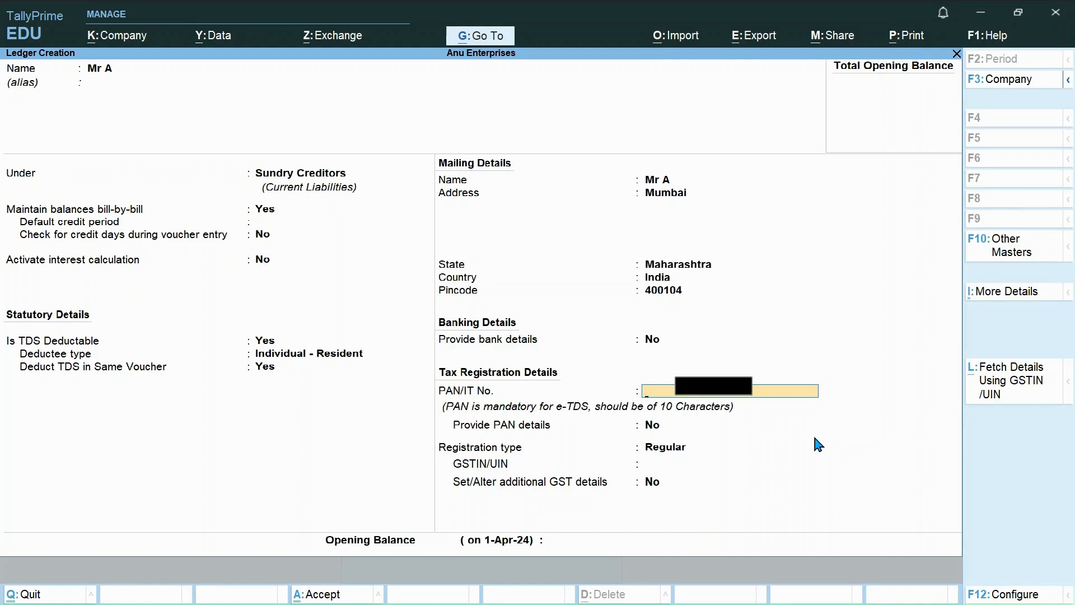
Enter the party's PAN, set the GST registration type to Unregistered/Consumer, and save the ledger.
{"action": "type", "text": "ABBF"}
{"action": "key", "text": "Return"}
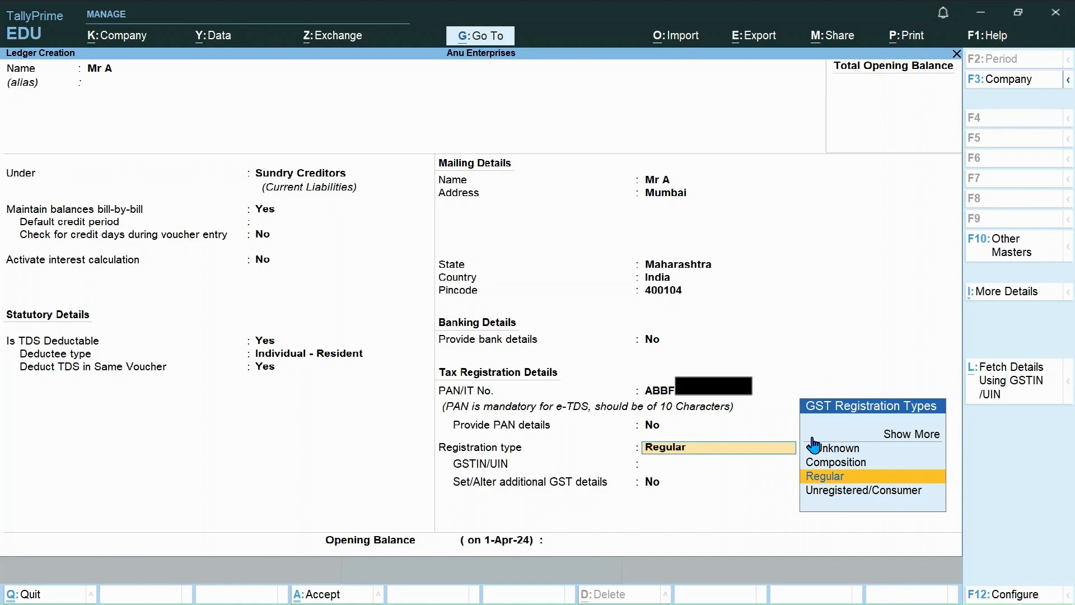
{"action": "key", "text": "Down"}
{"action": "key", "text": "Return"}
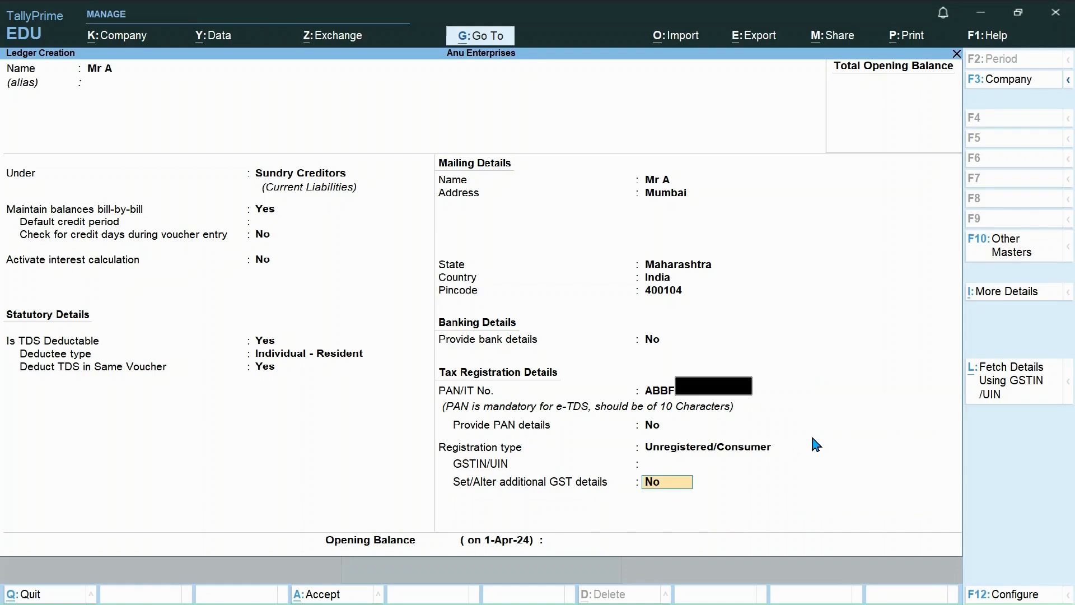
{"action": "key", "text": "Return"}
{"action": "key", "text": "Return"}
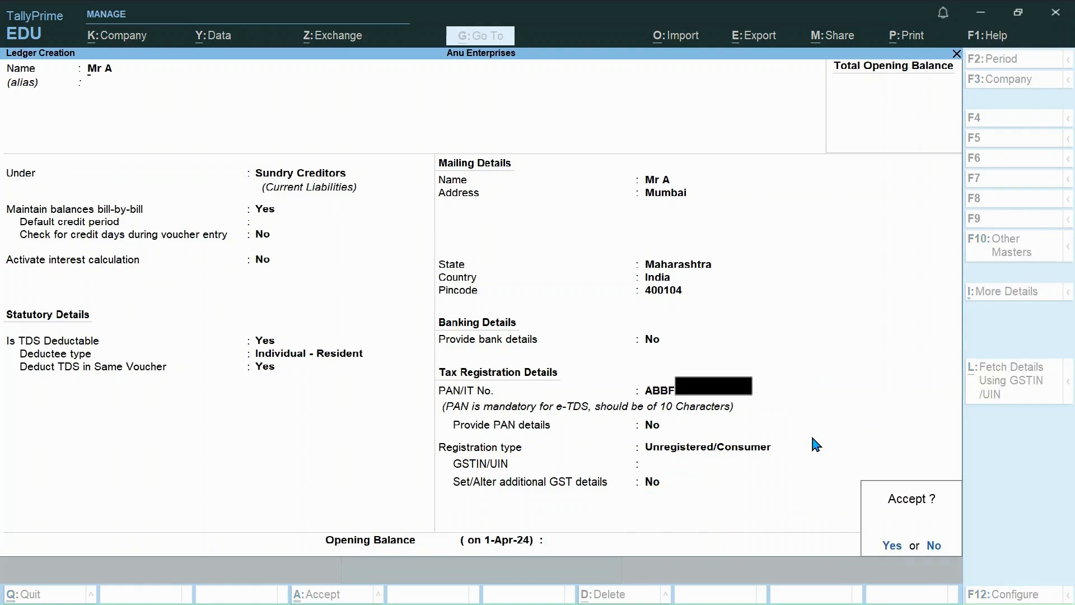
{"action": "key", "text": "Return"}
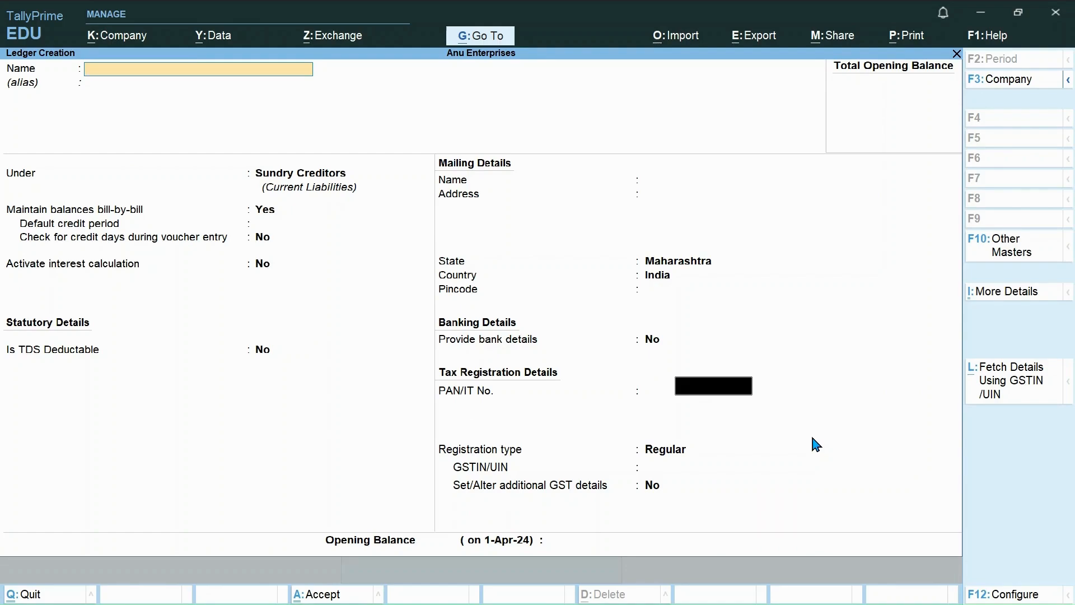
Leave ledger creation, open a journal voucher, and set the voucher date to 01-04-24.
{"action": "key", "text": "Escape"}
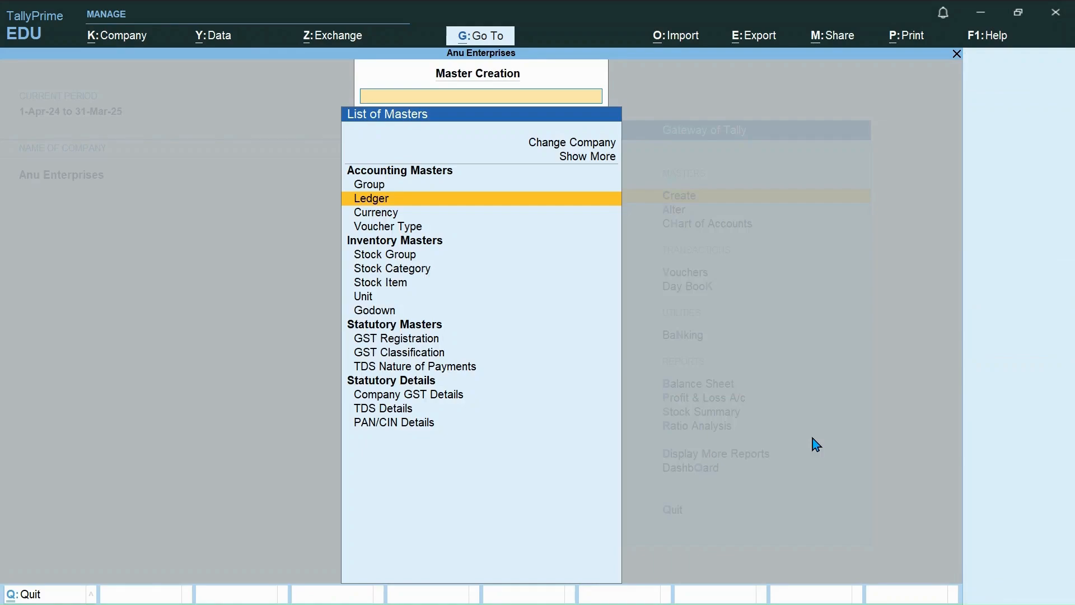
{"action": "key", "text": "Escape"}
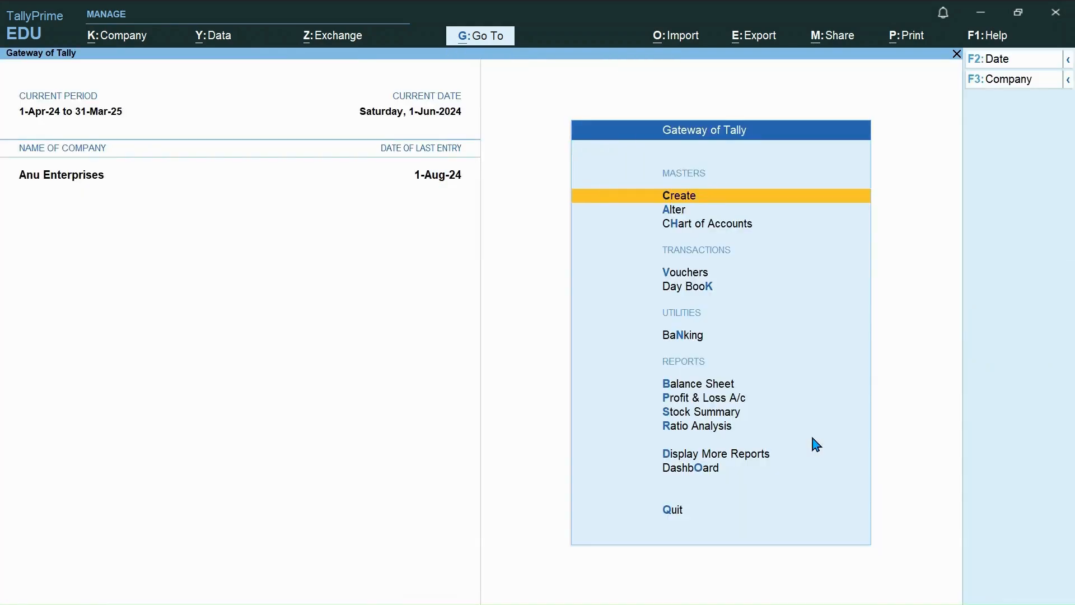
{"action": "key", "text": "Down"}
{"action": "key", "text": "Down"}
{"action": "key", "text": "Down"}
{"action": "key", "text": "Down"}
{"action": "key", "text": "Up"}
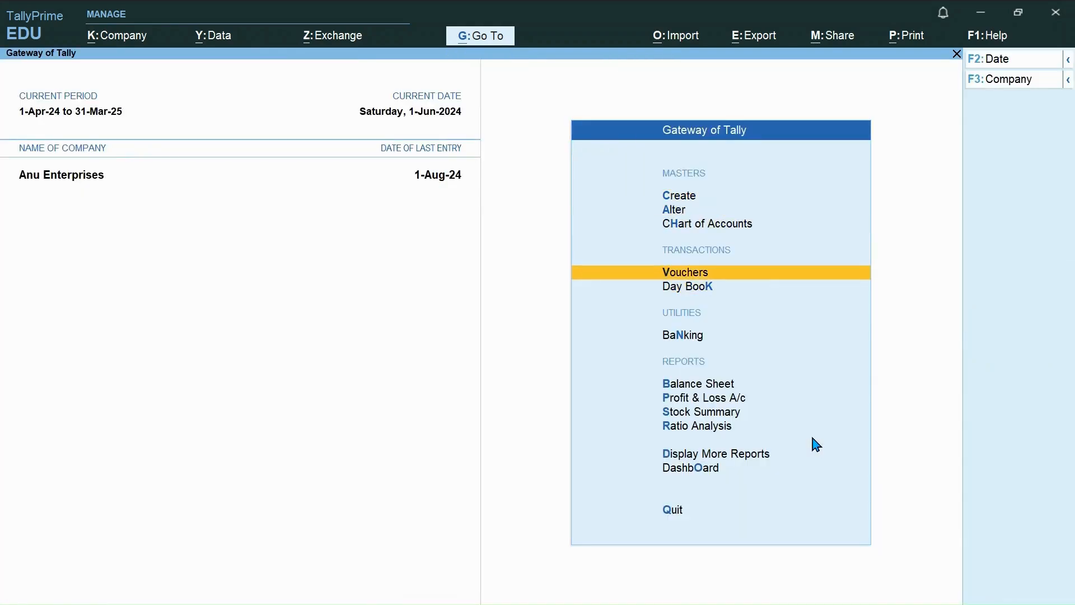
{"action": "key", "text": "Return"}
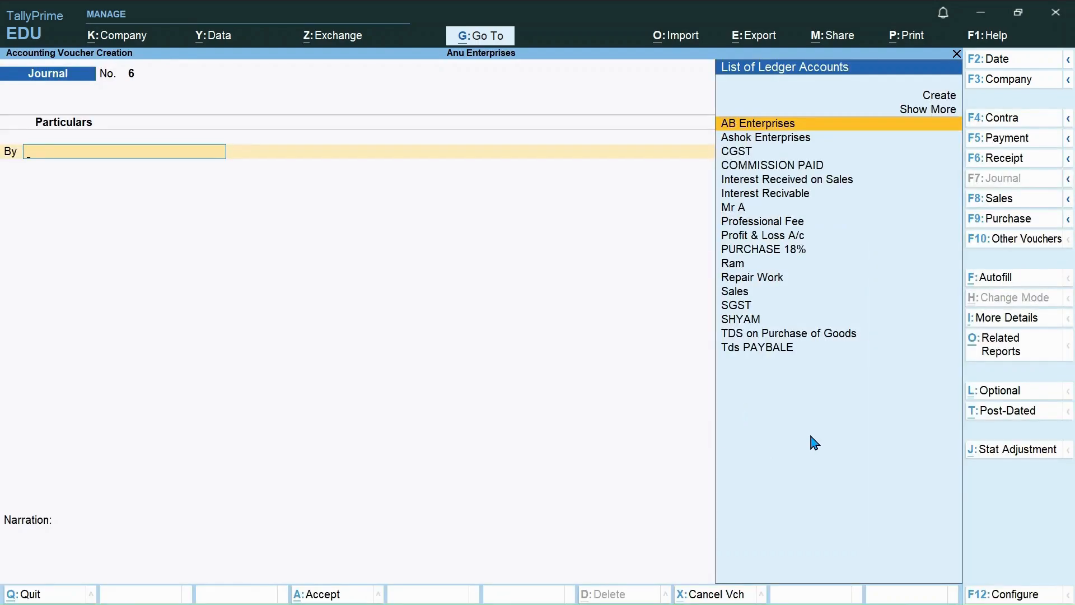
{"action": "left_click", "coordinate": [1013, 66]}
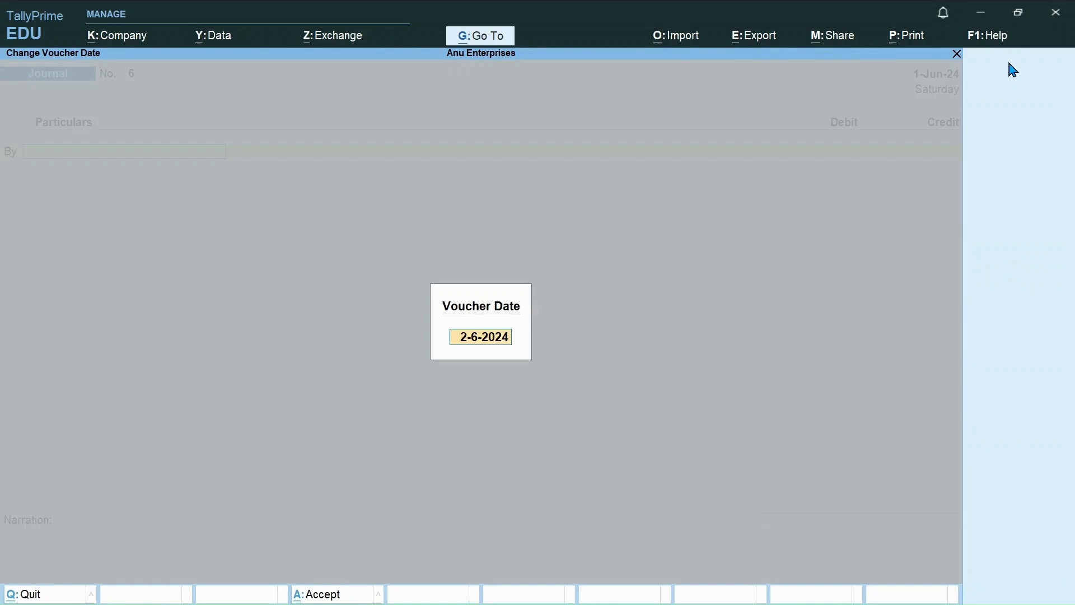
{"action": "type", "text": "01-04-24"}
{"action": "key", "text": "Return"}
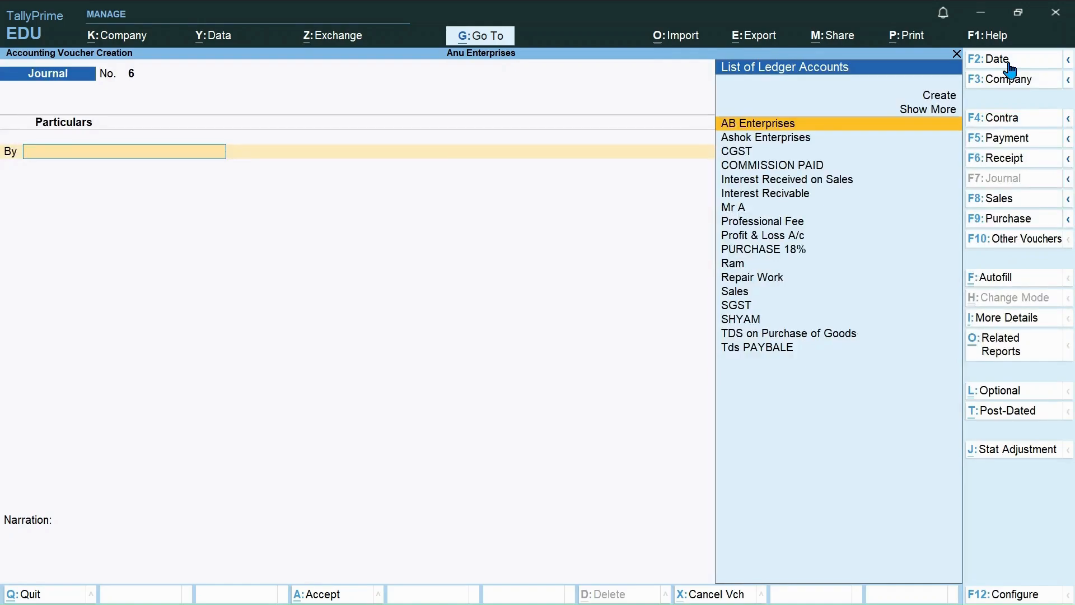
Debit the Repair Work ledger with 25,000 in the journal voucher.
{"action": "key", "text": "Down"}
{"action": "key", "text": "Down"}
{"action": "key", "text": "Down"}
{"action": "key", "text": "Down"}
{"action": "key", "text": "Down"}
{"action": "key", "text": "Down"}
{"action": "key", "text": "Down"}
{"action": "key", "text": "Down"}
{"action": "key", "text": "Down"}
{"action": "key", "text": "Down"}
{"action": "key", "text": "Down"}
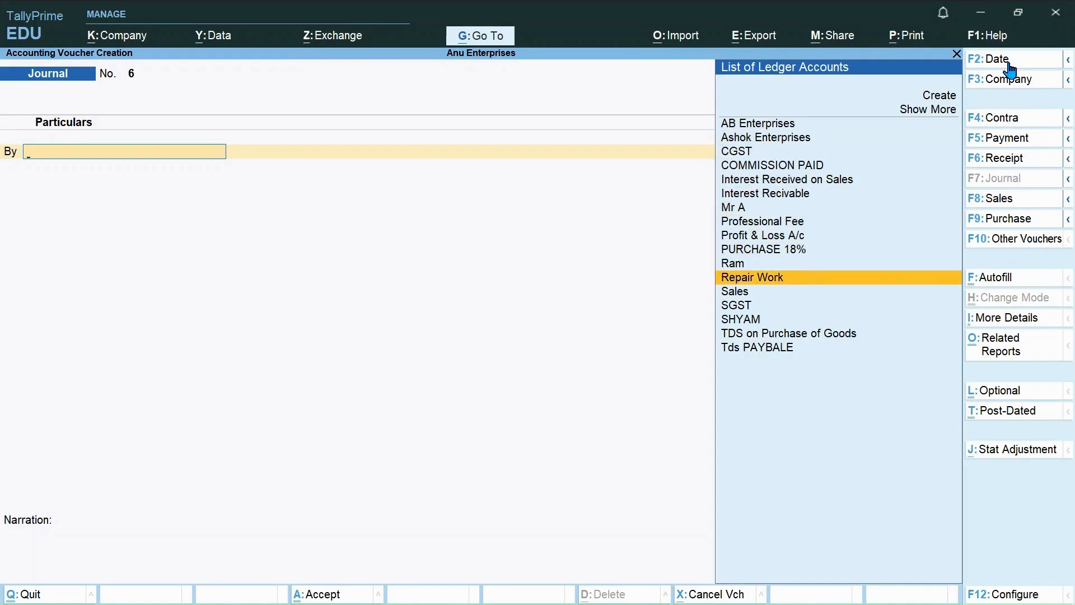
{"action": "key", "text": "Return"}
{"action": "type", "text": "25000"}
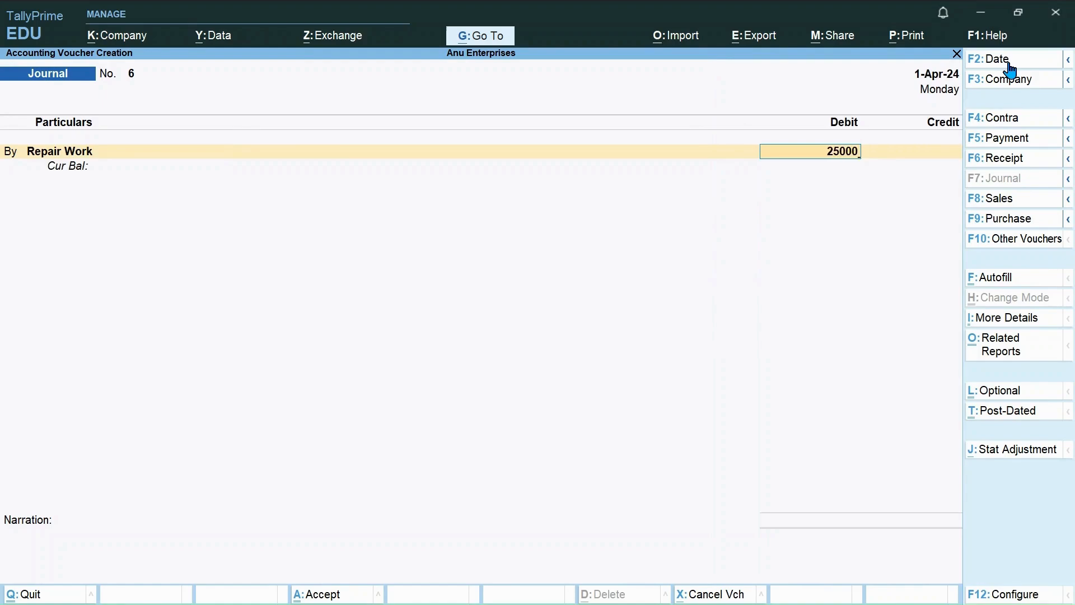
{"action": "key", "text": "Return"}
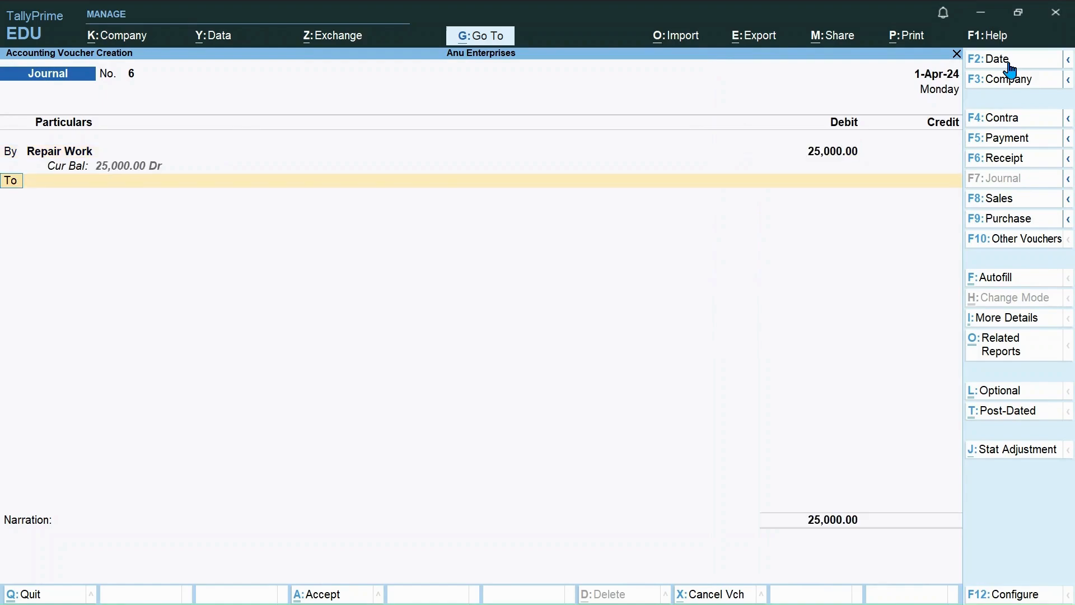
Credit the Mr A ledger with 25,000 as the journal's second entry.
{"action": "key", "text": "Return"}
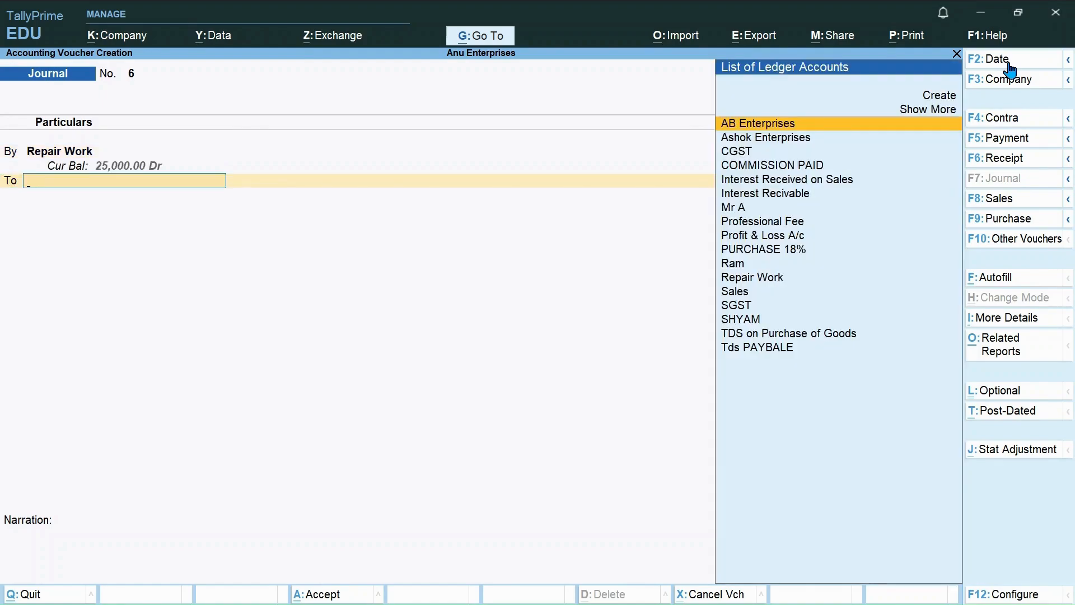
{"action": "key", "text": "Down"}
{"action": "key", "text": "Down"}
{"action": "key", "text": "Down"}
{"action": "key", "text": "Down"}
{"action": "key", "text": "Down"}
{"action": "key", "text": "Down"}
{"action": "key", "text": "Down"}
{"action": "key", "text": "Down"}
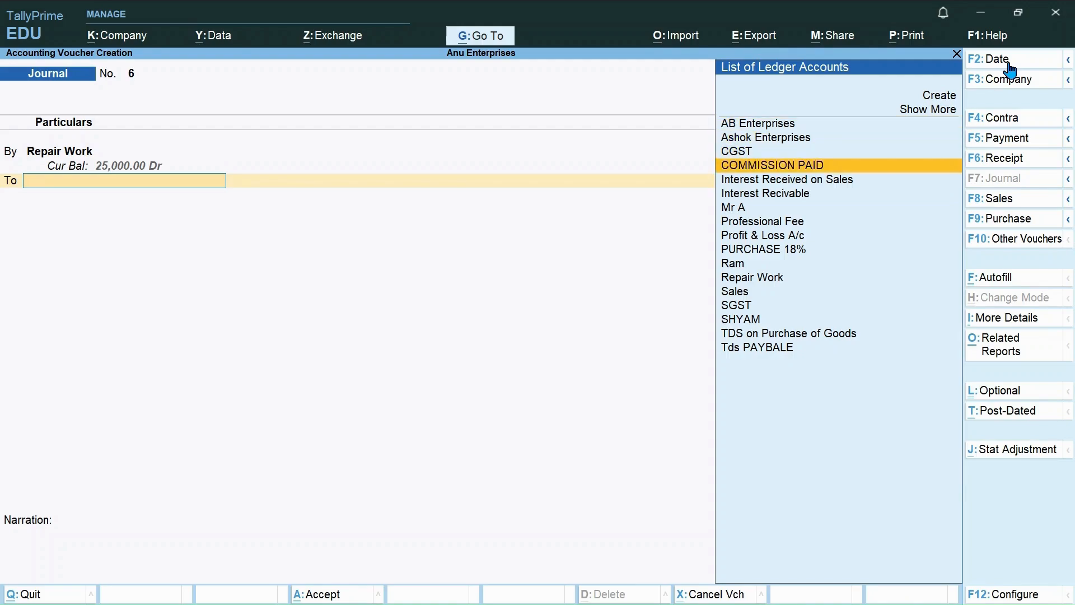
{"action": "key", "text": "Down"}
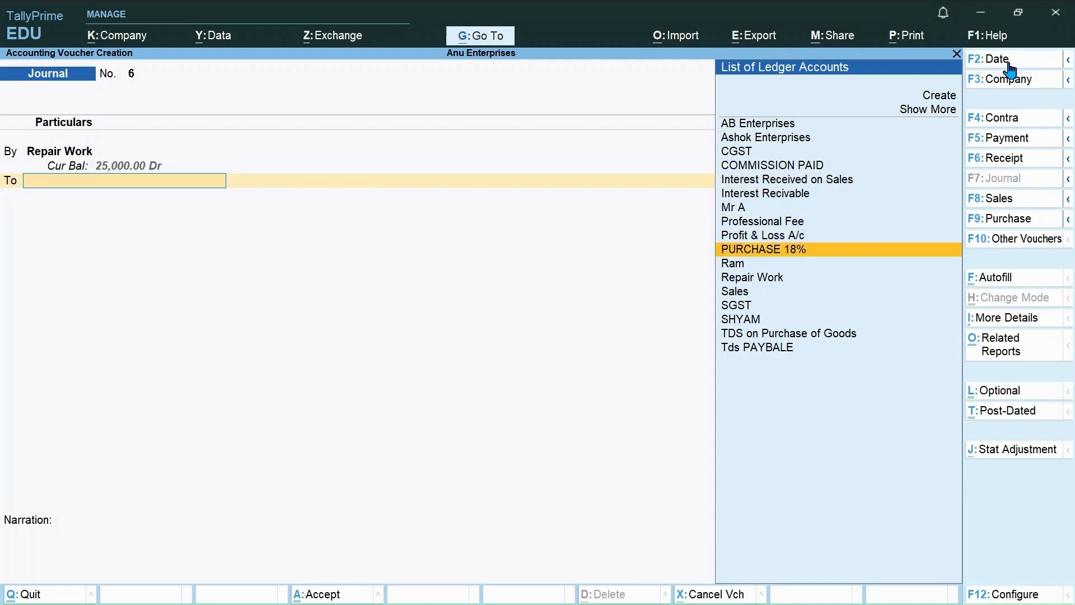
{"action": "key", "text": "Up"}
{"action": "key", "text": "Up"}
{"action": "key", "text": "Up"}
{"action": "key", "text": "Return"}
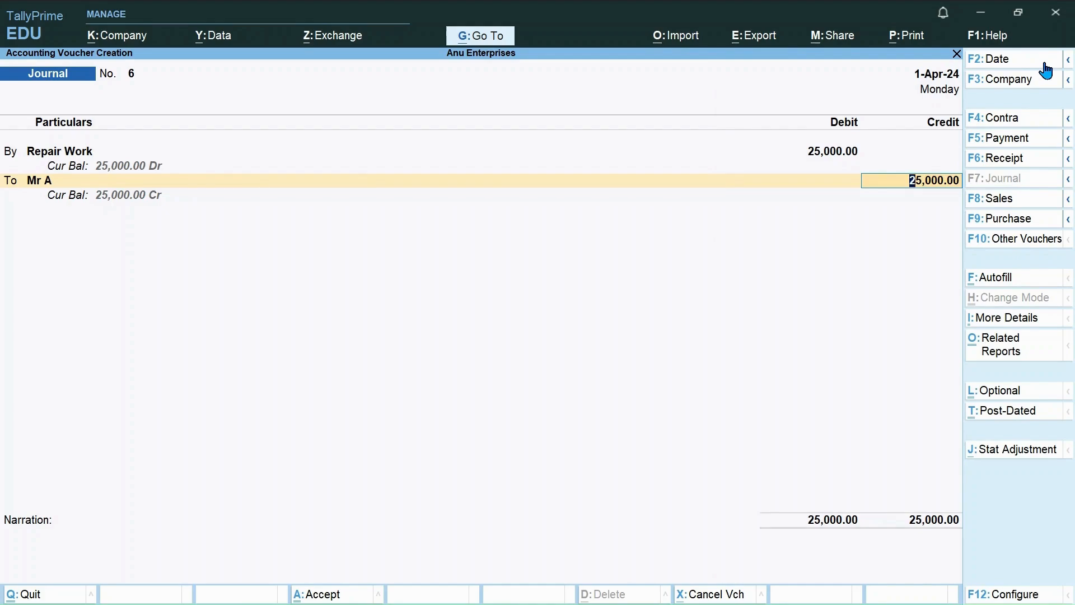
{"action": "key", "text": "Return"}
Allocate the party's credit to a New Ref with the default bill-wise details and save the journal voucher.
{"action": "key", "text": "Up"}
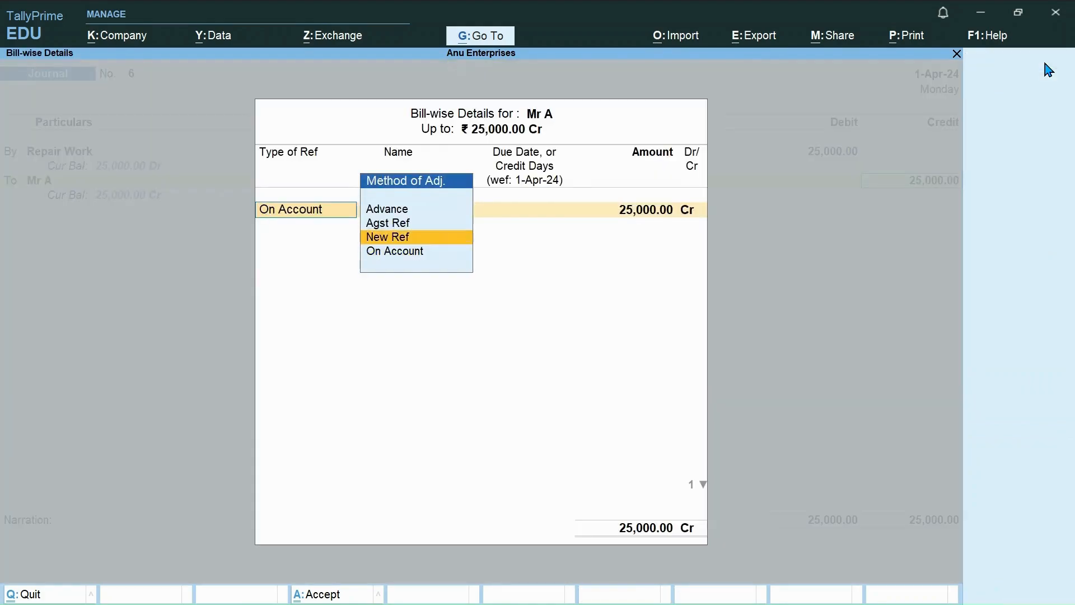
{"action": "key", "text": "Return"}
{"action": "key", "text": "Return"}
{"action": "key", "text": "Return"}
{"action": "key", "text": "Return"}
{"action": "key", "text": "Return"}
{"action": "key", "text": "Return"}
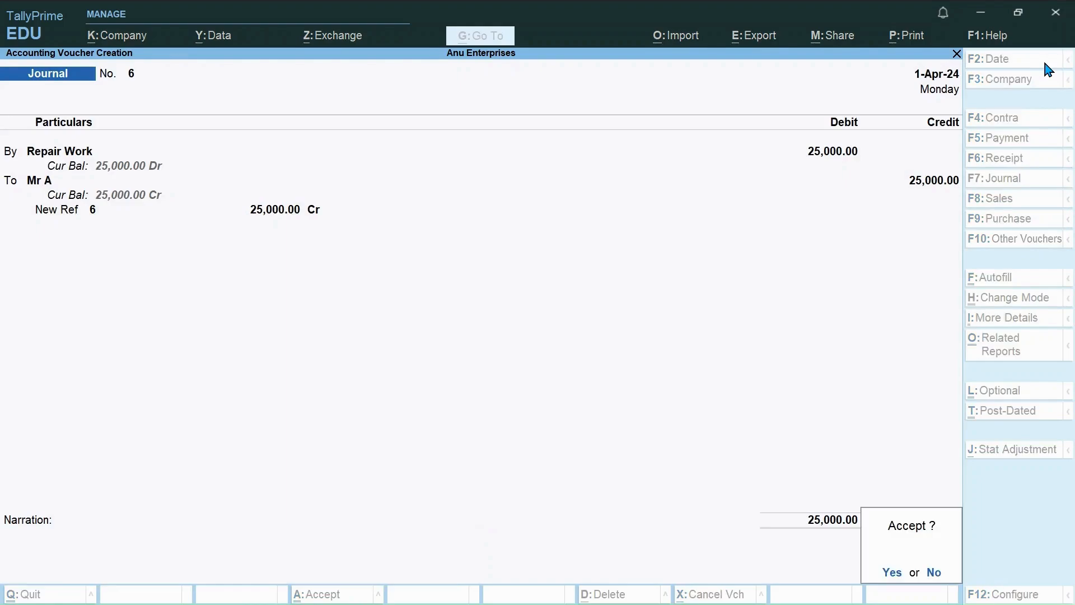
{"action": "key", "text": "Return"}
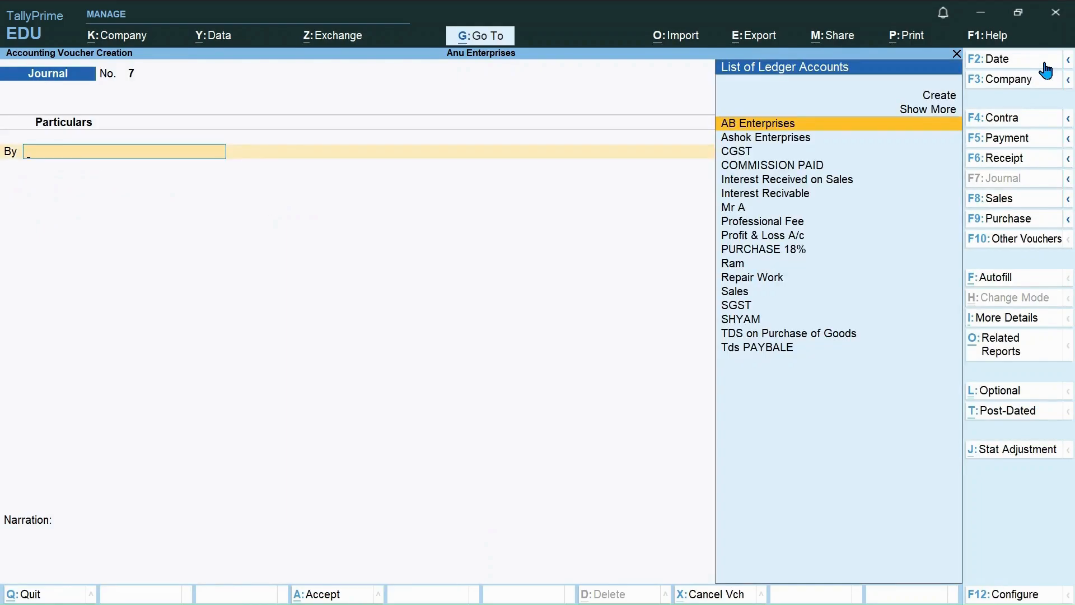
Set the new journal voucher's date to 01-06-24.
{"action": "left_click", "coordinate": [1045, 65]}
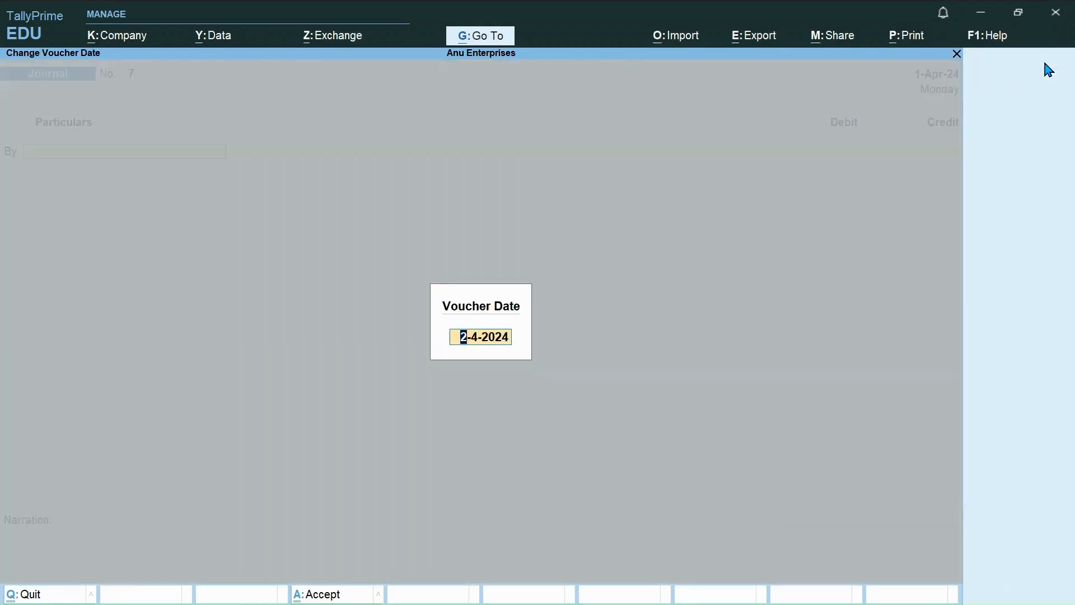
{"action": "type", "text": "01-06-24"}
{"action": "key", "text": "Return"}
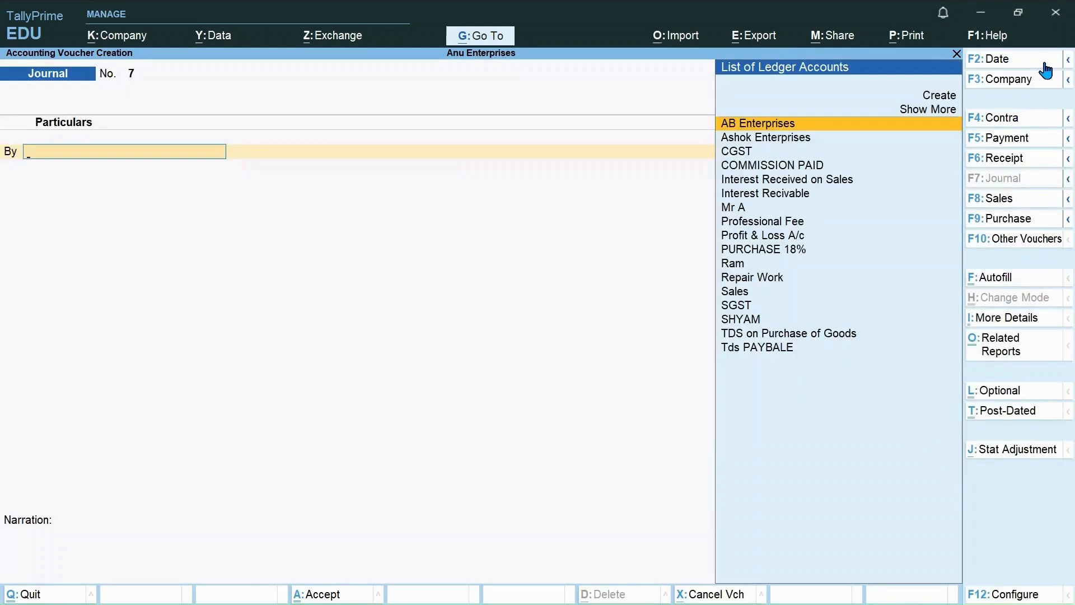
Debit the Repair Work ledger with 30,000 in the journal voucher.
{"action": "type", "text": "REPA"}
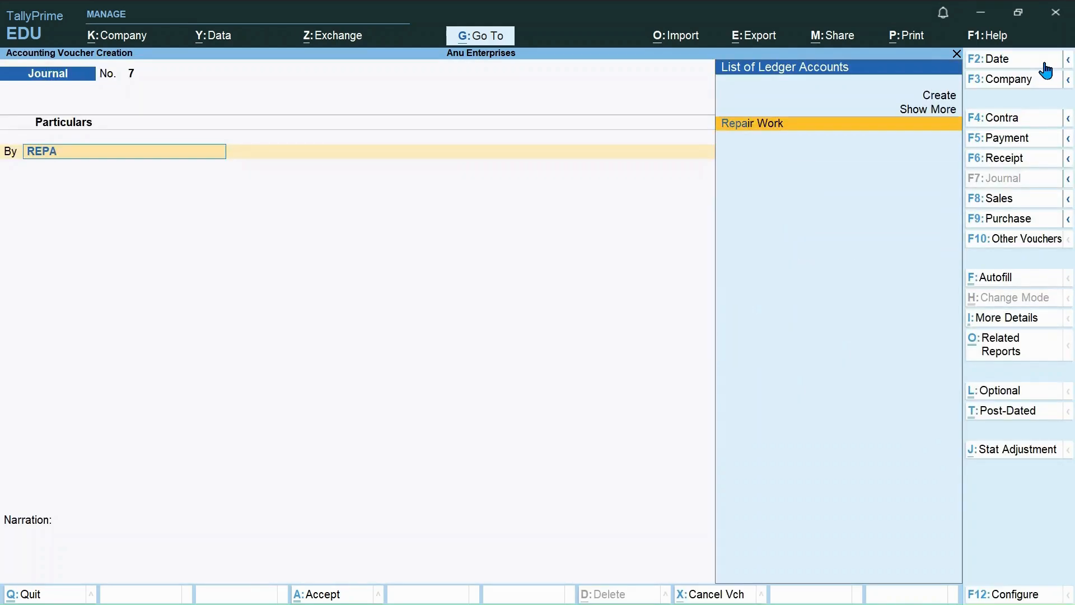
{"action": "key", "text": "Return"}
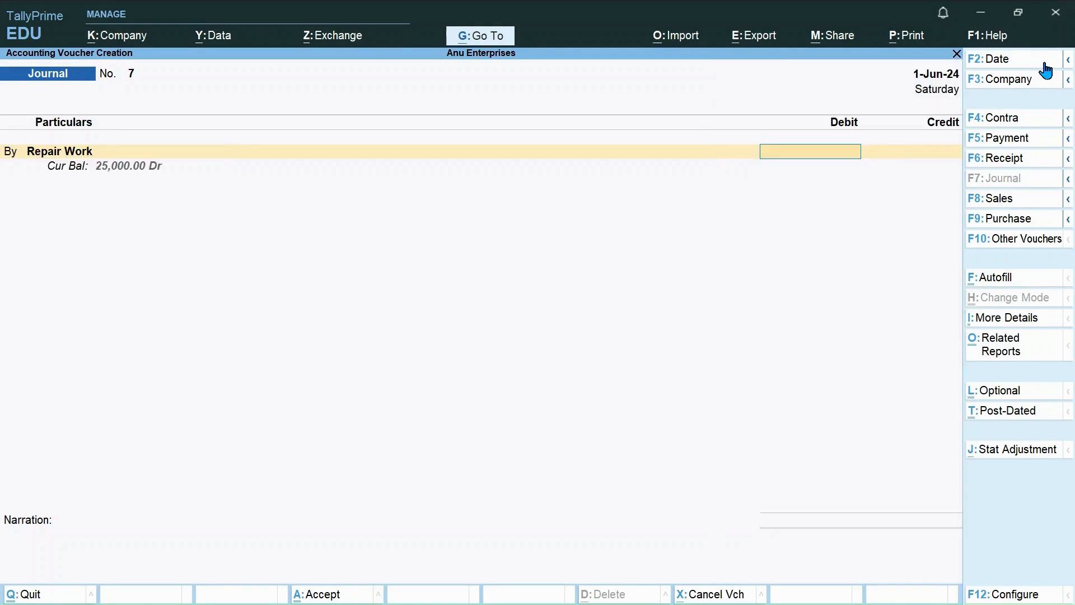
{"action": "type", "text": "2"}
{"action": "key", "text": "BackSpace"}
{"action": "type", "text": "3-"}
{"action": "type", "text": "0000"}
{"action": "key", "text": "Return"}
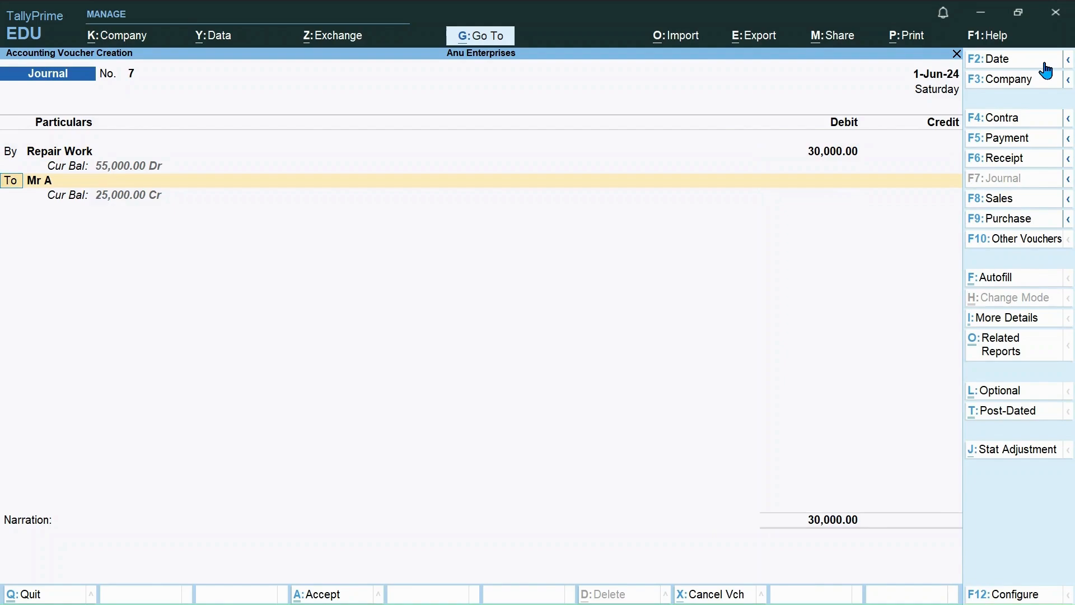
Credit the Mr A ledger with 30,000 as the journal's second entry.
{"action": "key", "text": "Return"}
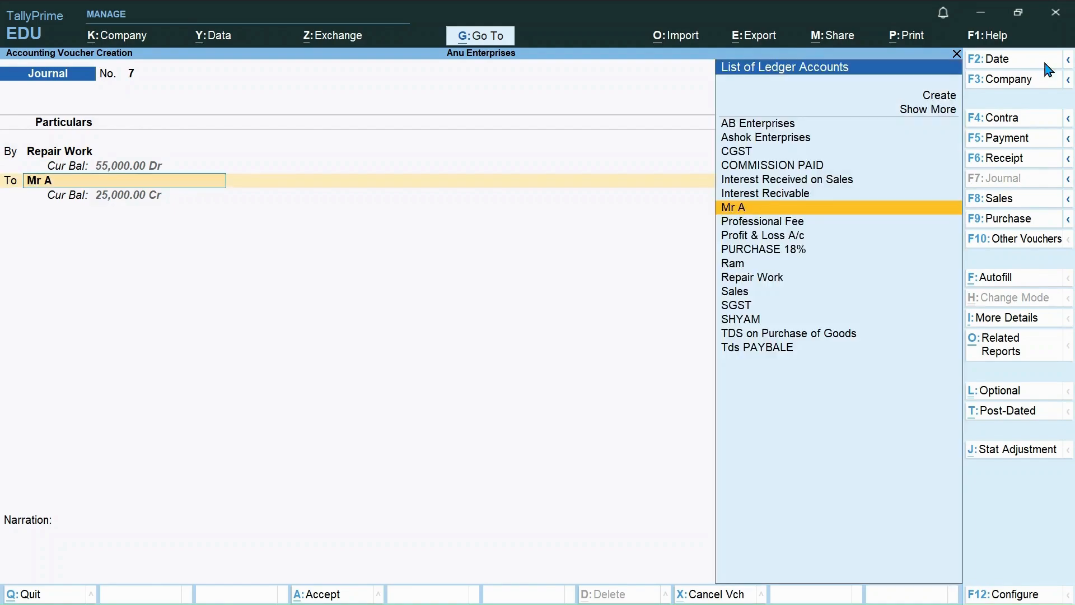
{"action": "key", "text": "Return"}
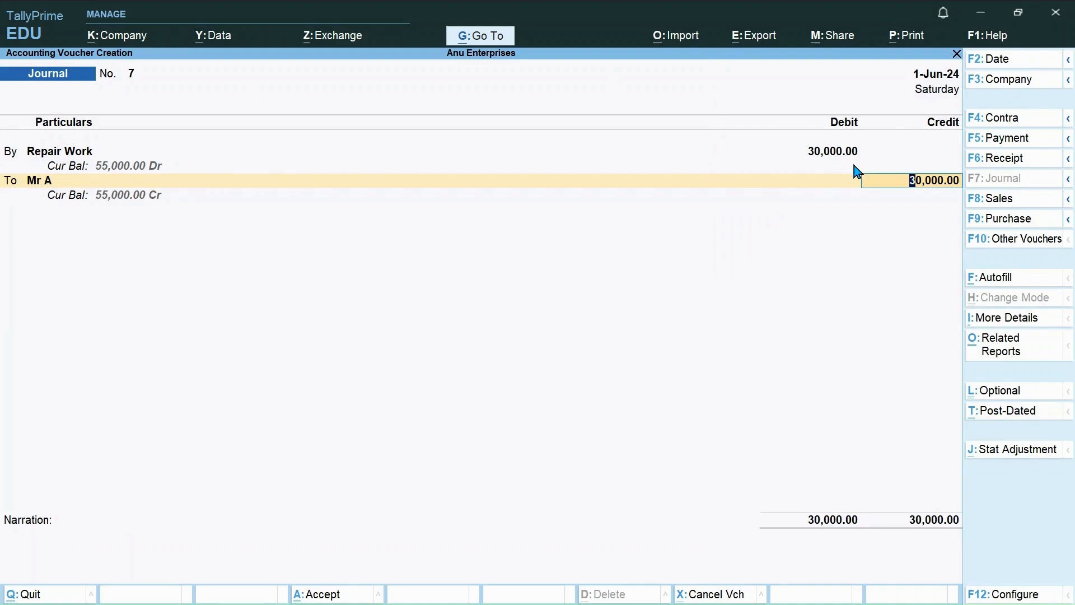
{"action": "key", "text": "Return"}
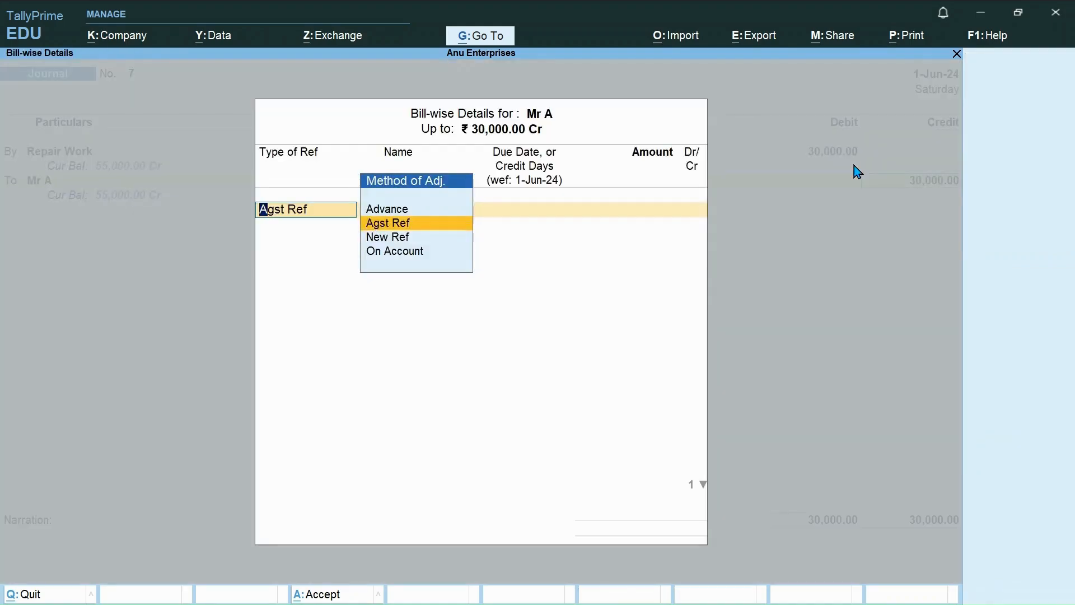
Allocate Mr A's 30,000 credit to a New Ref with the default bill-wise details and save the journal voucher.
{"action": "key", "text": "Return"}
{"action": "key", "text": "BackSpace"}
{"action": "key", "text": "Down"}
{"action": "key", "text": "Return"}
{"action": "key", "text": "Return"}
{"action": "key", "text": "Return"}
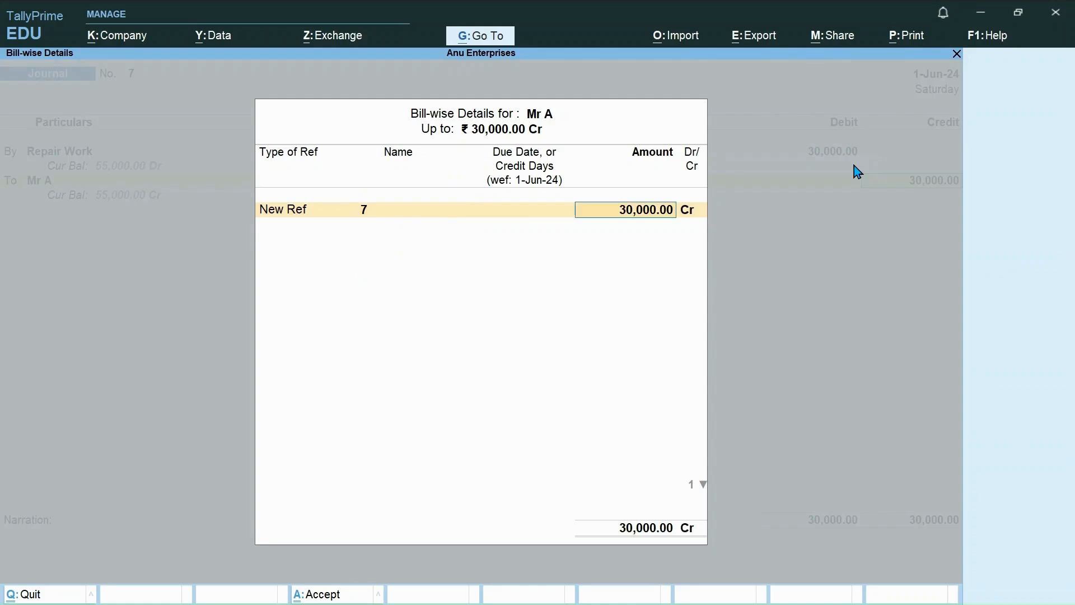
{"action": "key", "text": "Return"}
{"action": "key", "text": "Return"}
{"action": "key", "text": "Return"}
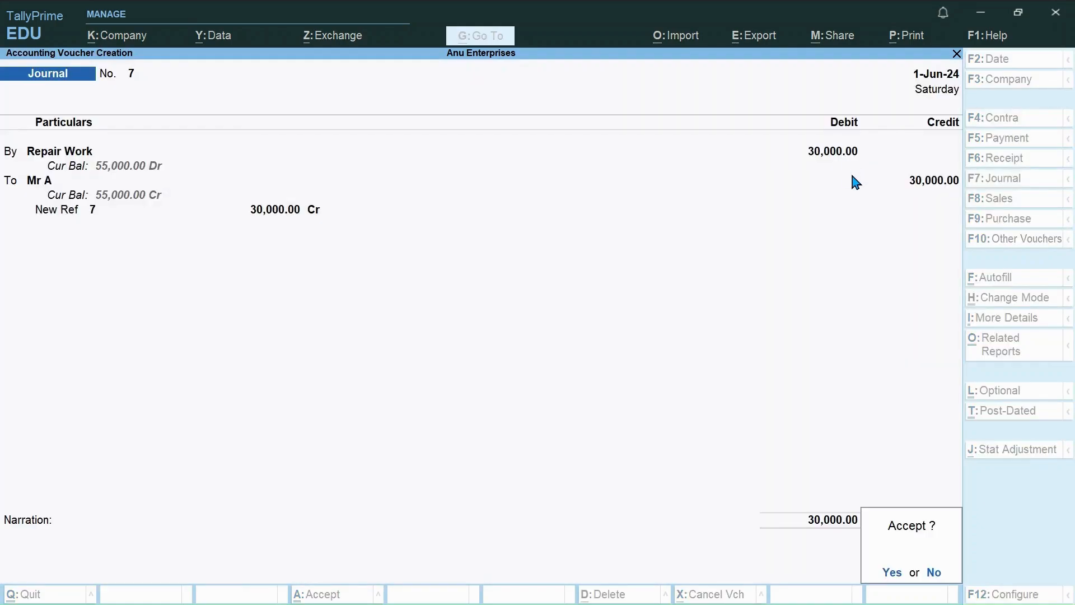
{"action": "key", "text": "Return"}
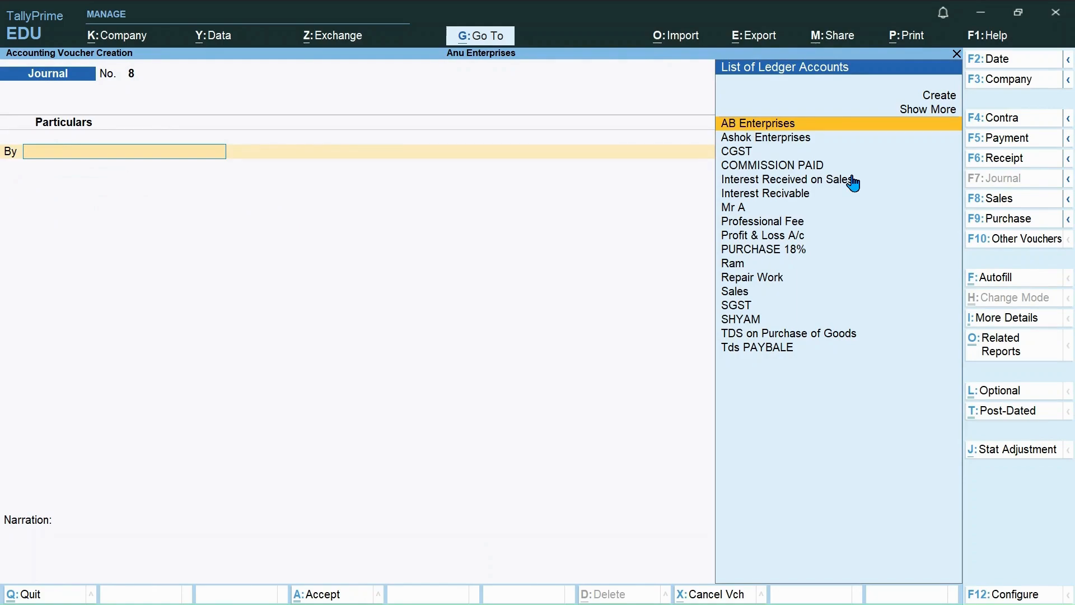
Set the date of the next journal voucher to 01-07-24.
{"action": "left_click", "coordinate": [1000, 62]}
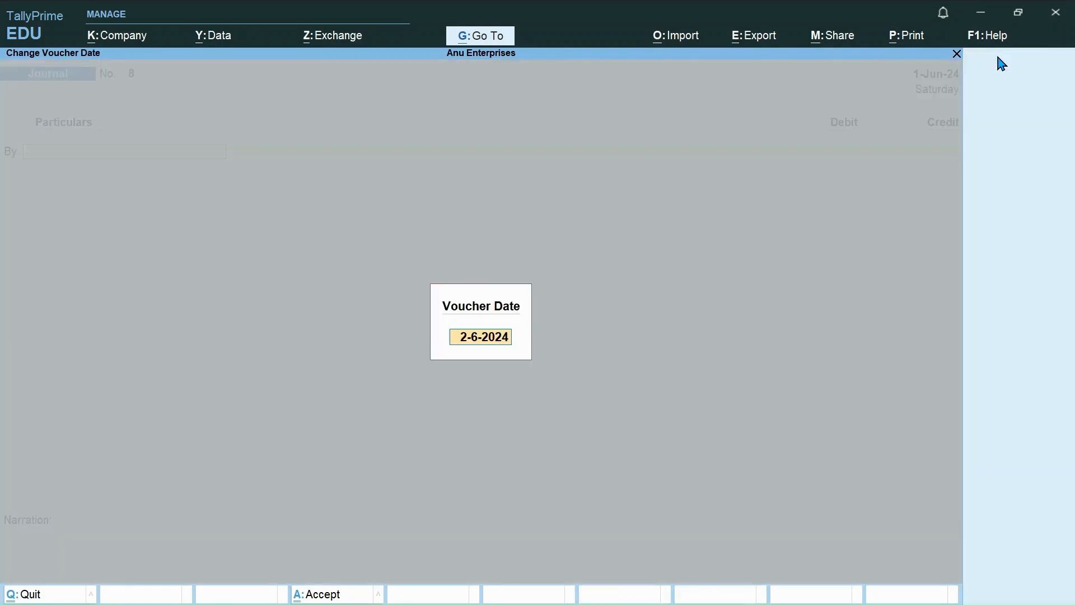
{"action": "type", "text": "01-07-24"}
{"action": "key", "text": "Return"}
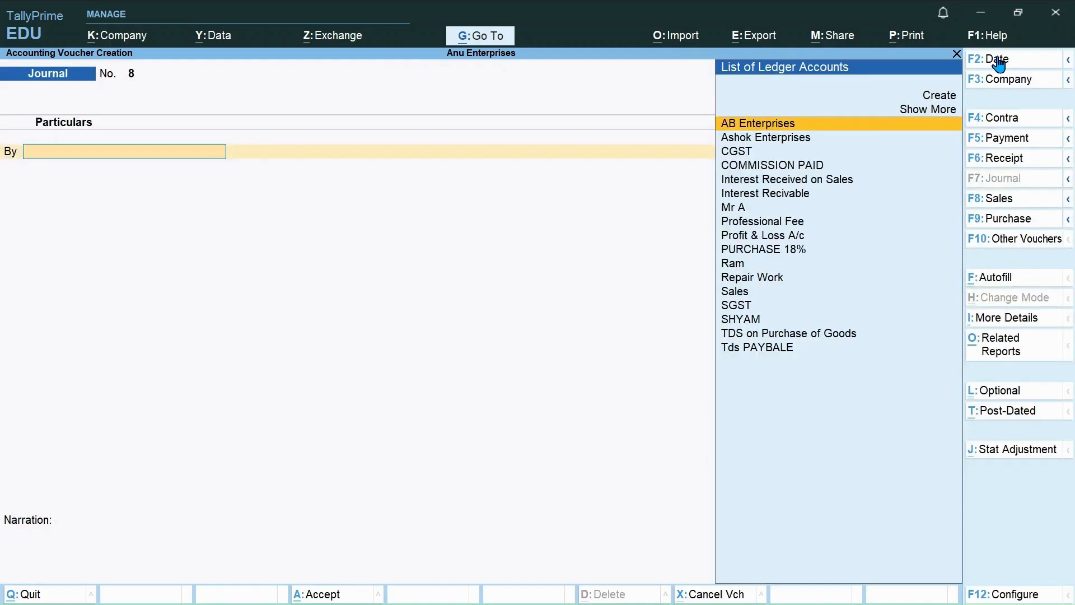
Debit the Repair Work ledger with 25,000 in the July journal voucher.
{"action": "type", "text": "REP"}
{"action": "key", "text": "Return"}
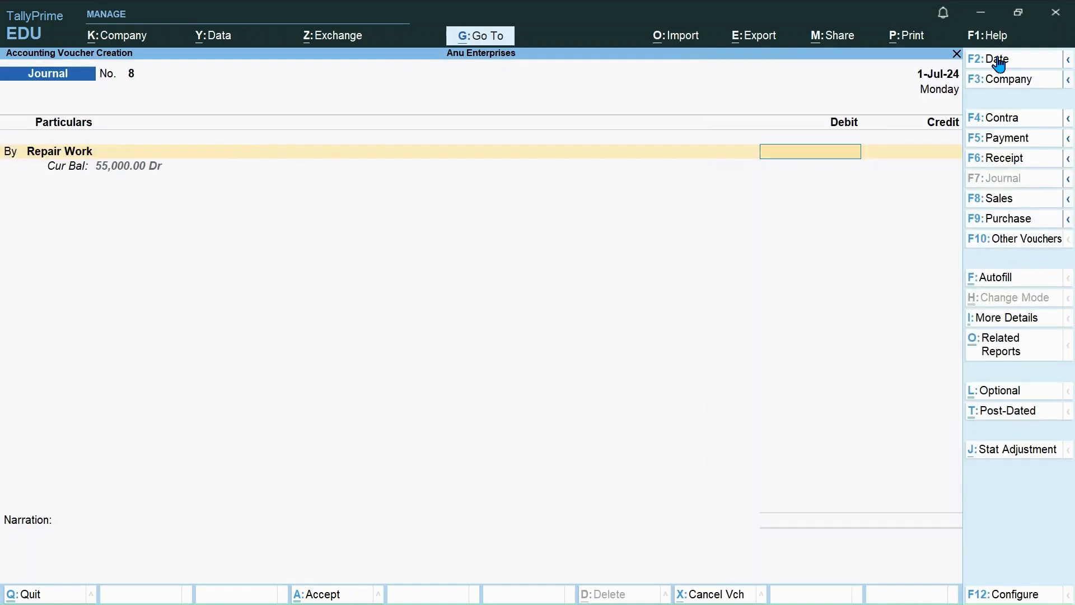
{"action": "type", "text": "25,"}
{"action": "type", "text": "000"}
{"action": "key", "text": "Return"}
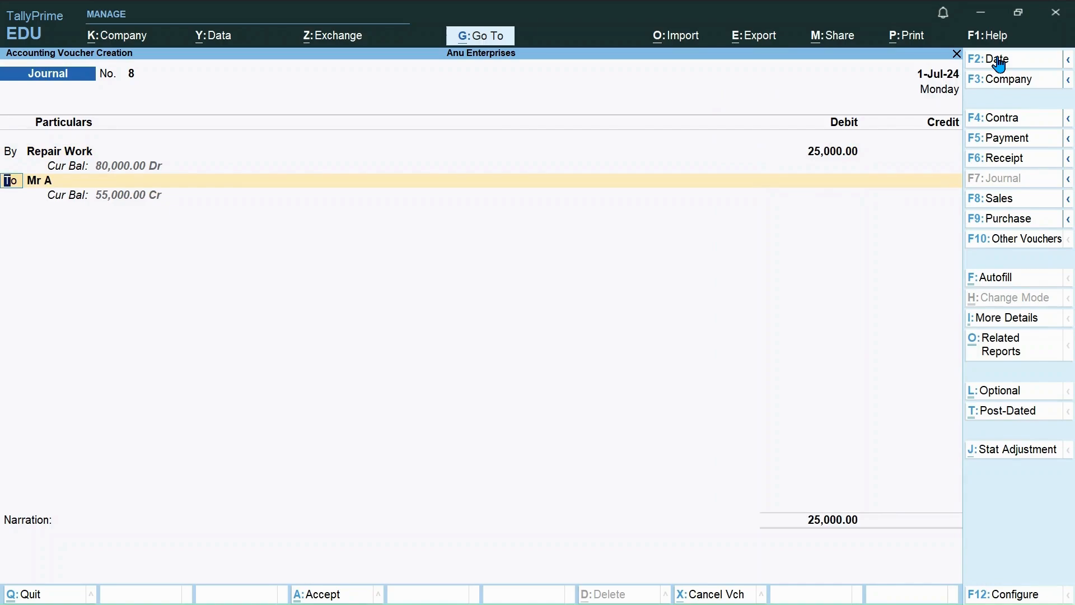
Credit the Mr A ledger with 25,000 in the July journal voucher.
{"action": "key", "text": "Return"}
{"action": "key", "text": "Return"}
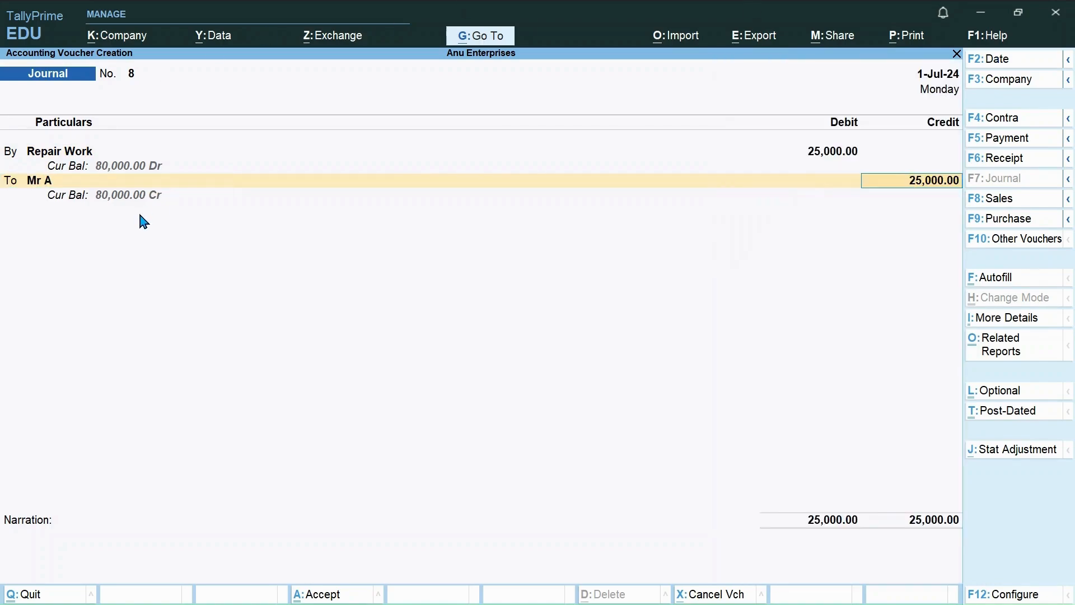
{"action": "key", "text": "Return"}
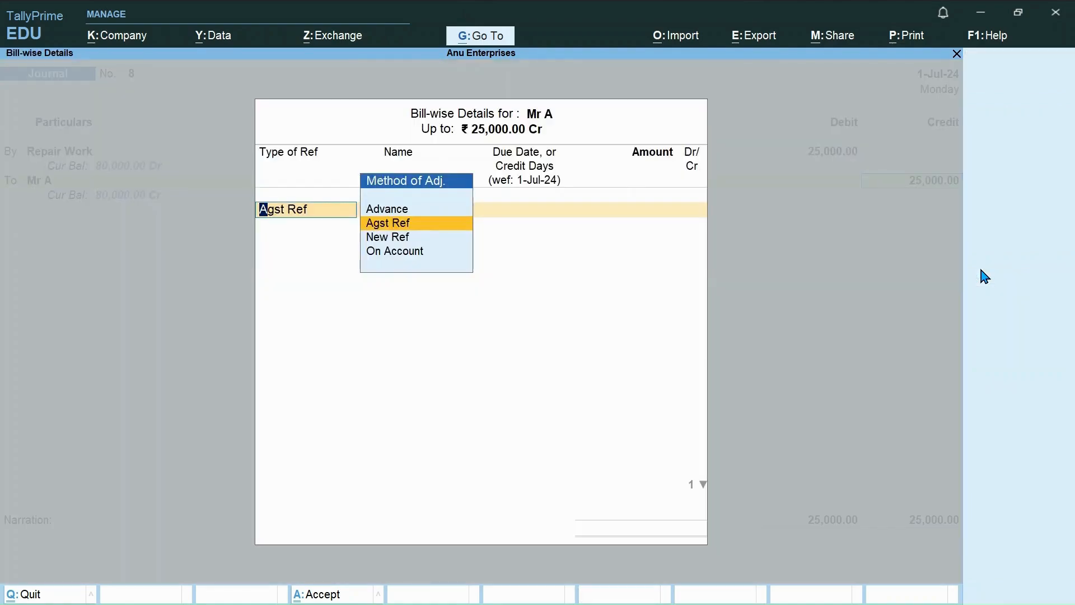
Allocate Mr A's 25,000 credit to a New Ref with the default bill-wise details and save the July journal voucher.
{"action": "key", "text": "Down"}
{"action": "key", "text": "Return"}
{"action": "key", "text": "Return"}
{"action": "key", "text": "Return"}
{"action": "key", "text": "Return"}
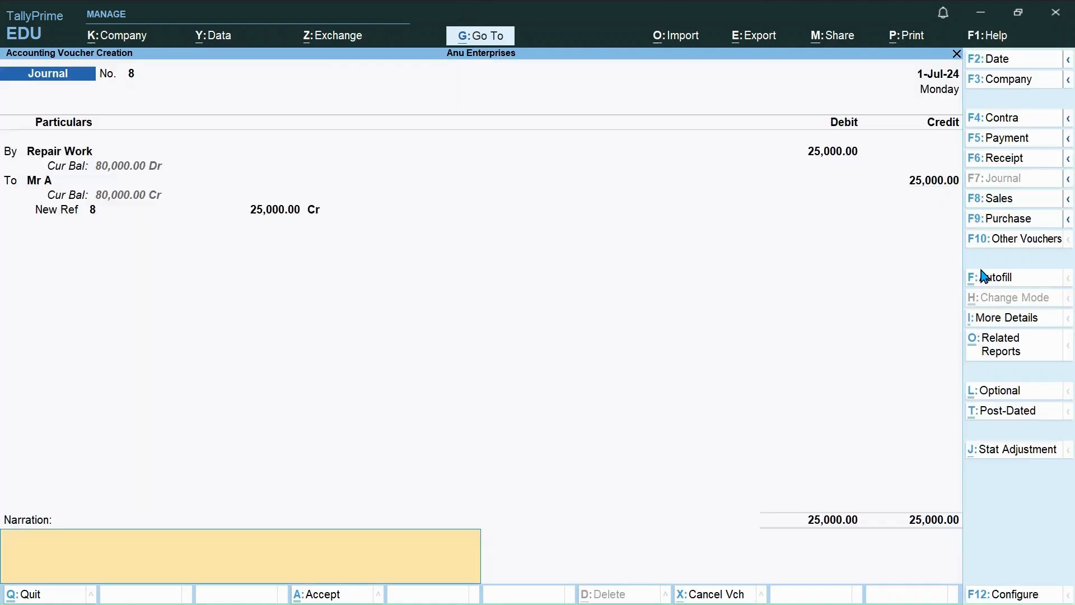
{"action": "key", "text": "Return"}
{"action": "key", "text": "Return"}
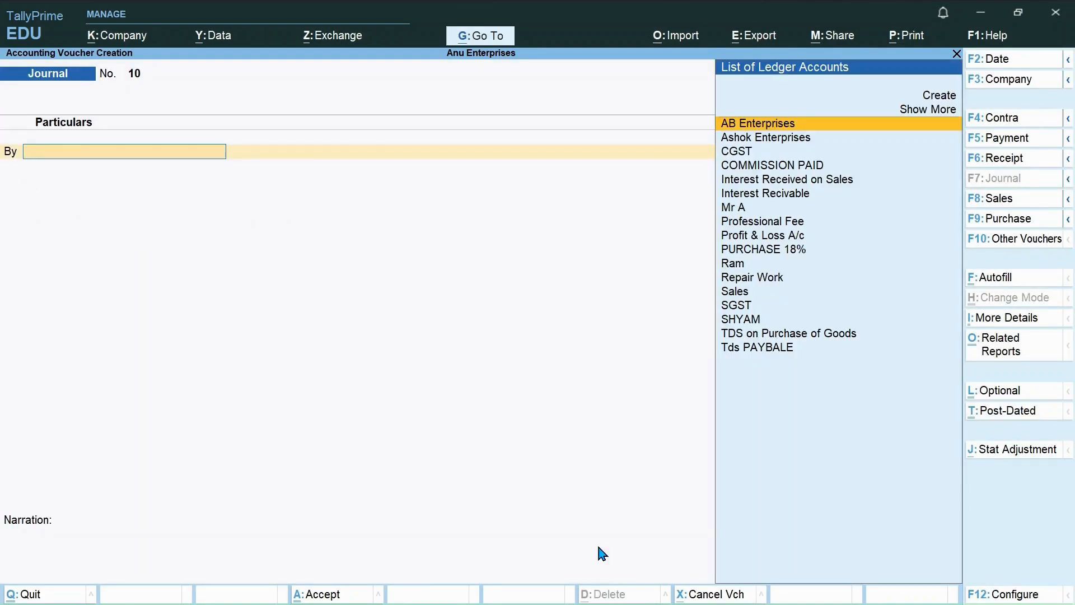
Set the date of the following journal voucher to 01-11-24.
{"action": "left_click", "coordinate": [1017, 66]}
{"action": "type", "text": "0"}
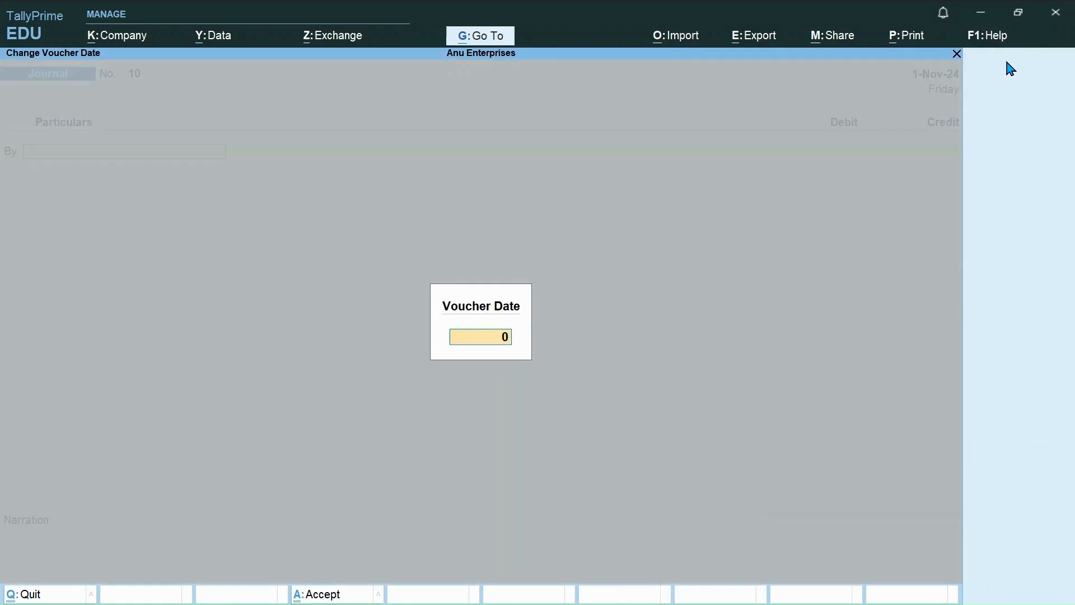
{"action": "type", "text": "1-11-24"}
{"action": "key", "text": "Return"}
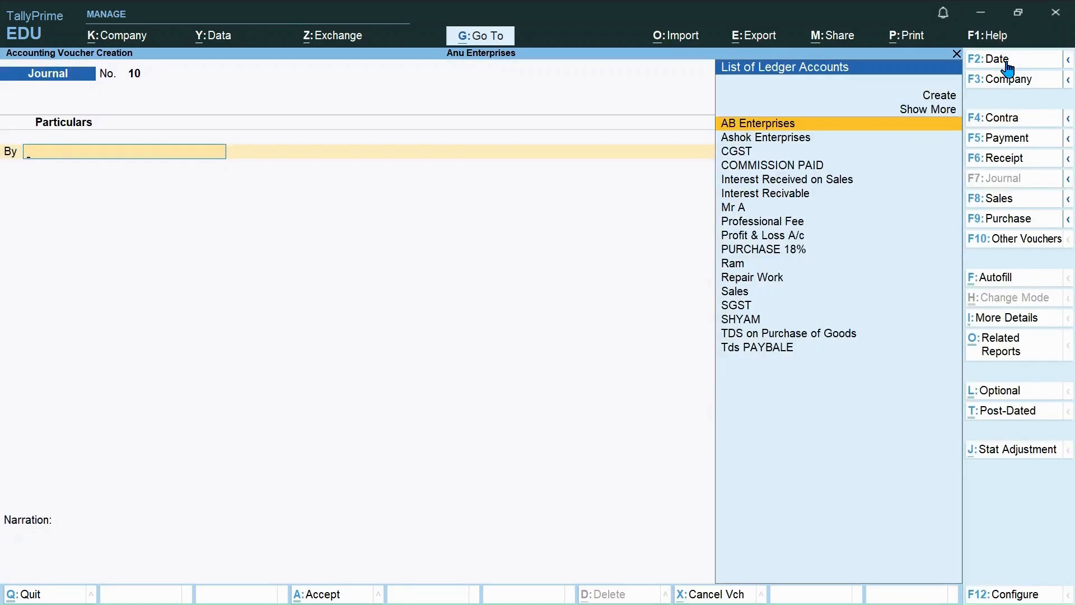
Debit the Repair Work ledger with 30,000 in the November journal voucher.
{"action": "key", "text": "Down"}
{"action": "key", "text": "Down"}
{"action": "key", "text": "Down"}
{"action": "key", "text": "Down"}
{"action": "key", "text": "Down"}
{"action": "key", "text": "Down"}
{"action": "key", "text": "Down"}
{"action": "key", "text": "Down"}
{"action": "key", "text": "Down"}
{"action": "key", "text": "Down"}
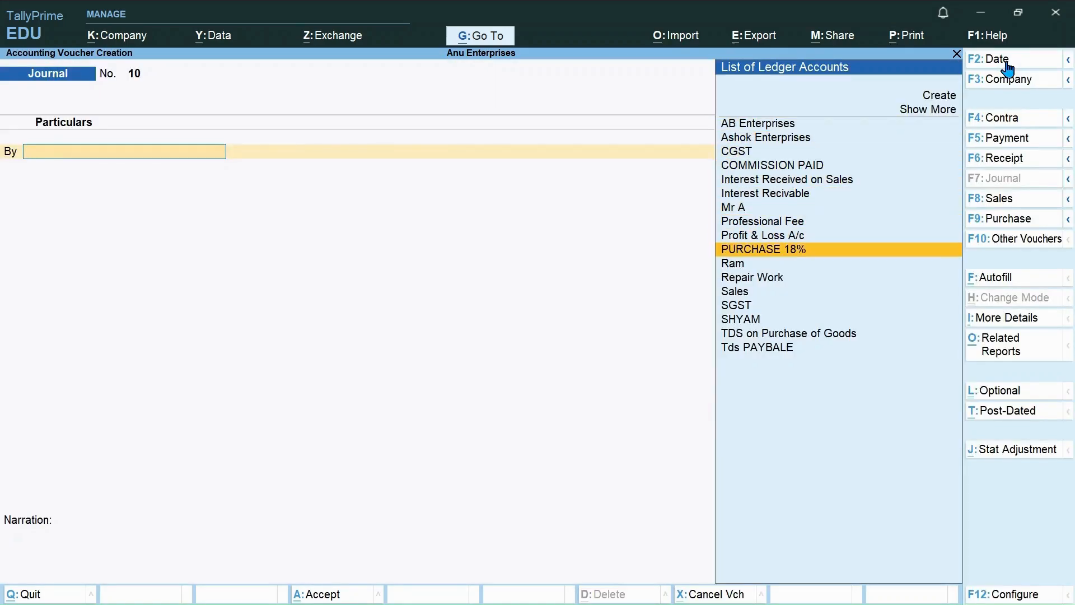
{"action": "key", "text": "Down"}
{"action": "key", "text": "Return"}
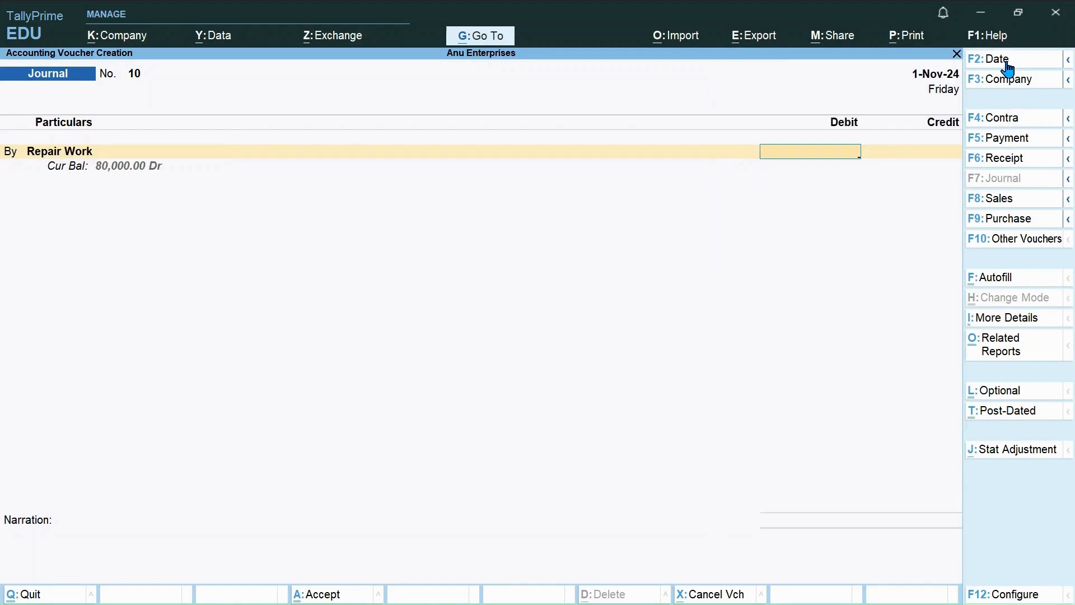
{"action": "type", "text": "30000"}
{"action": "key", "text": "Return"}
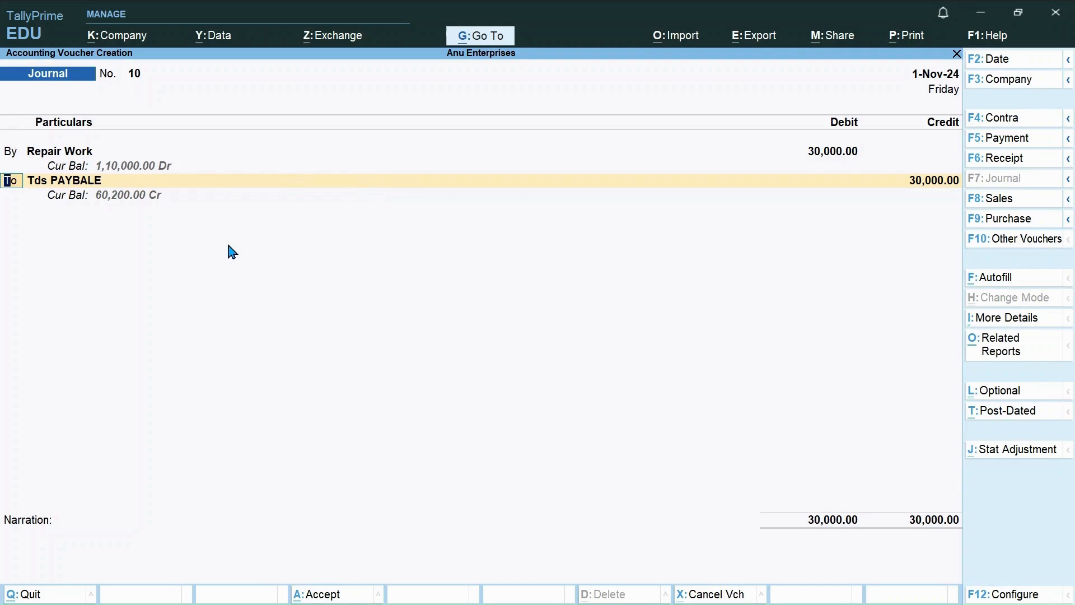
Replace Tds PAYBALE with the Mr A ledger in the journal's first credit entry, accepting 29,700 as the amount.
{"action": "key", "text": "Return"}
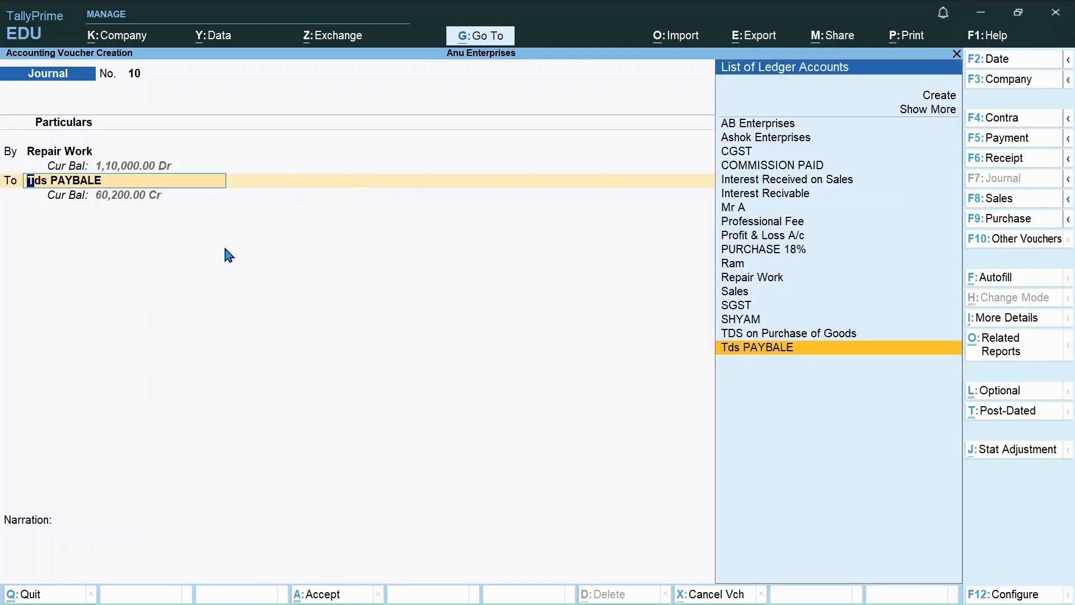
{"action": "type", "text": "MR"}
{"action": "key", "text": "Return"}
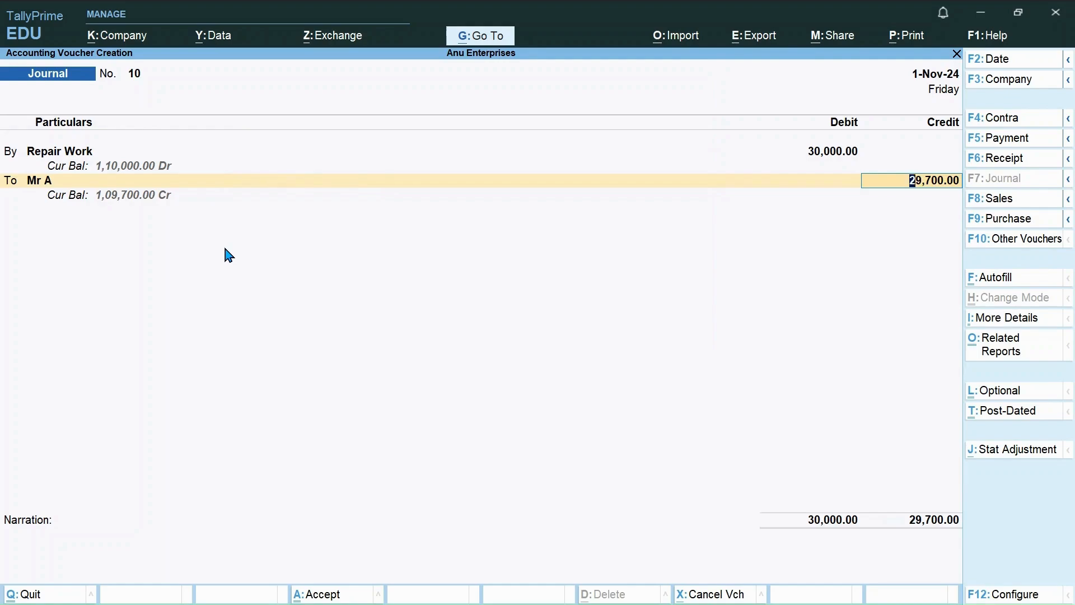
{"action": "key", "text": "Return"}
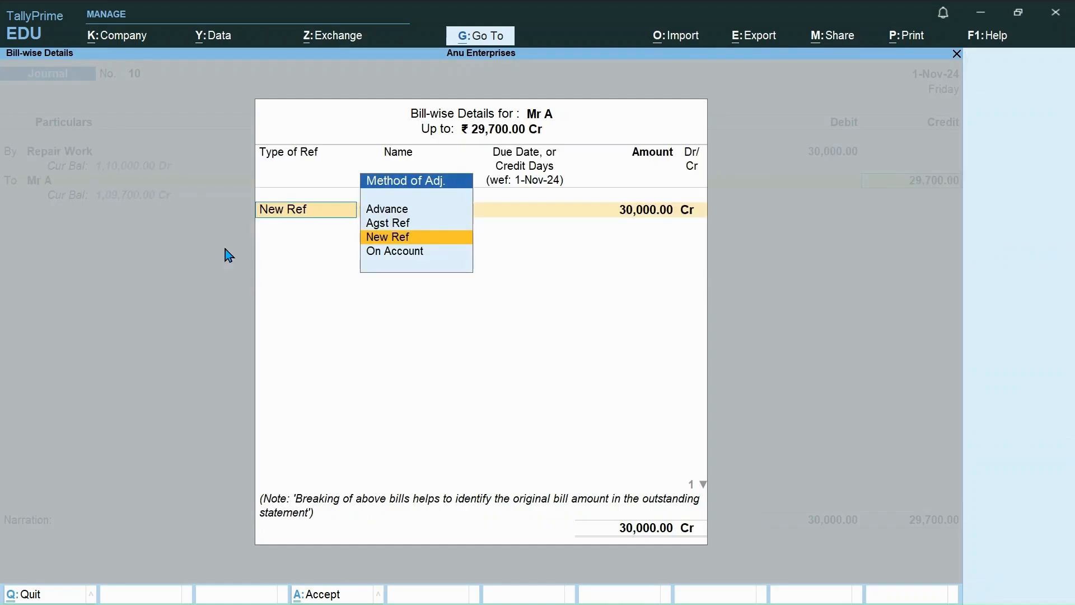
Allocate Mr A's credit to New Ref 10 with the bill amount set to 29,700.
{"action": "key", "text": "Return"}
{"action": "key", "text": "Return"}
{"action": "key", "text": "Return"}
{"action": "type", "text": "2"}
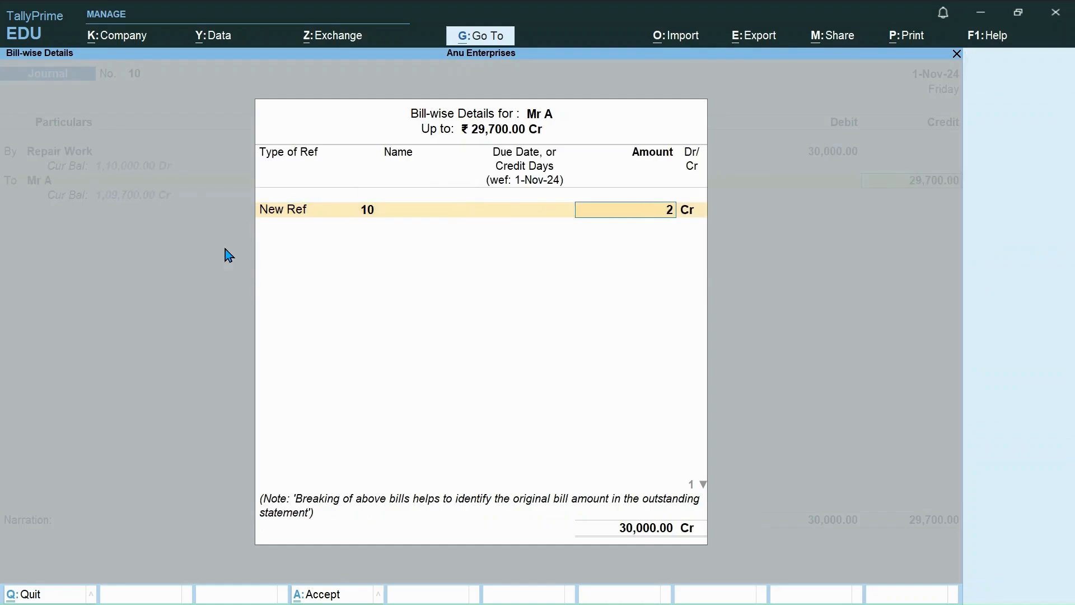
{"action": "type", "text": "9,700"}
{"action": "key", "text": "Return"}
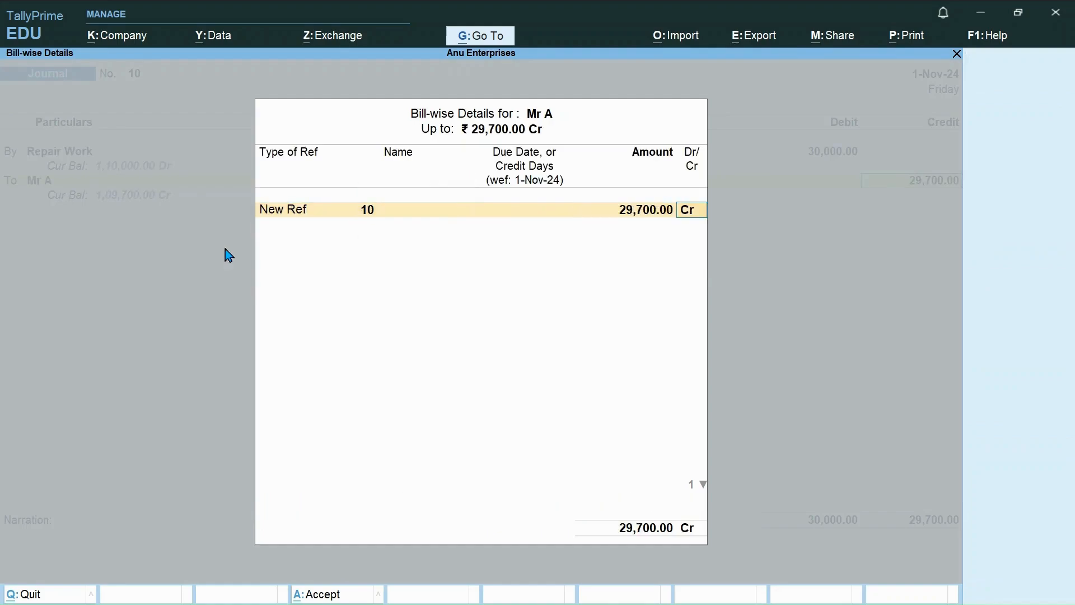
{"action": "key", "text": "Return"}
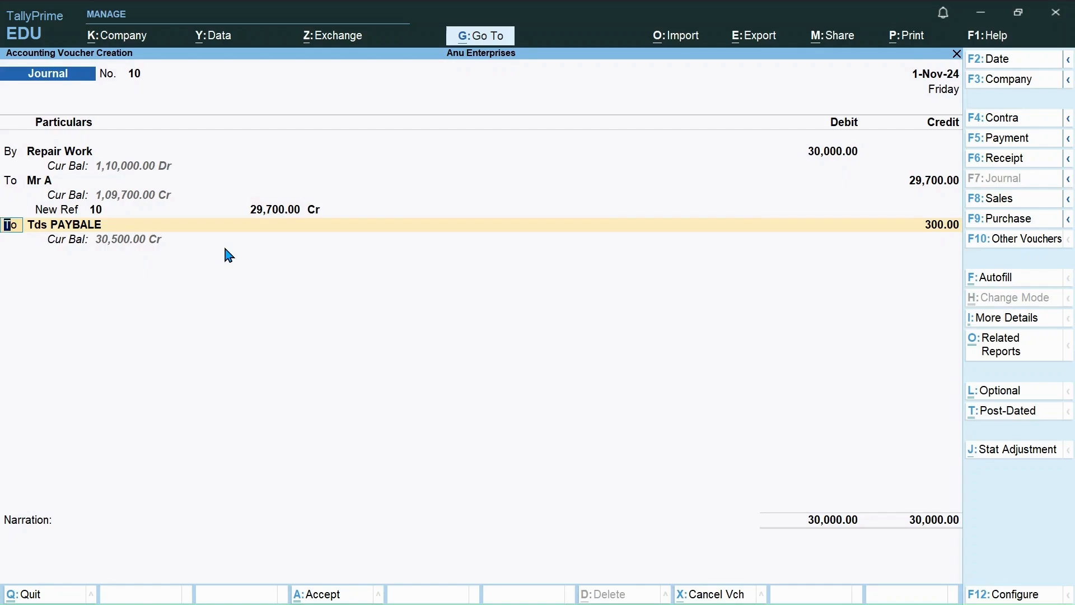
Open the Tds PAYBALE ledger for alteration from the journal's last credit entry and examine its duty type and nature of payment options.
{"action": "key", "text": "Return"}
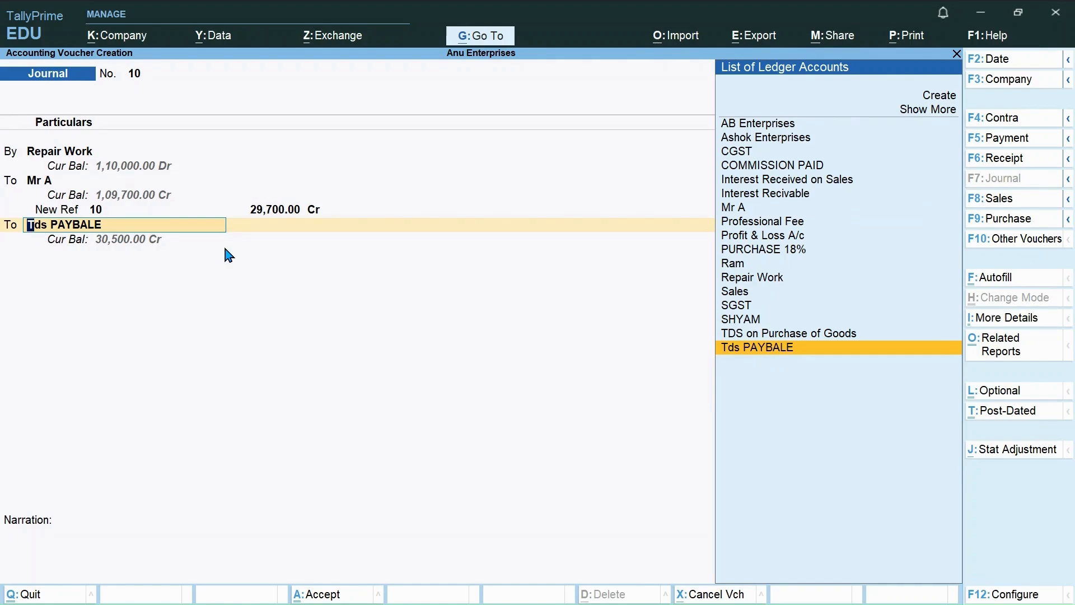
{"action": "key", "text": "ctrl"}
{"action": "key", "text": "ctrl+Return"}
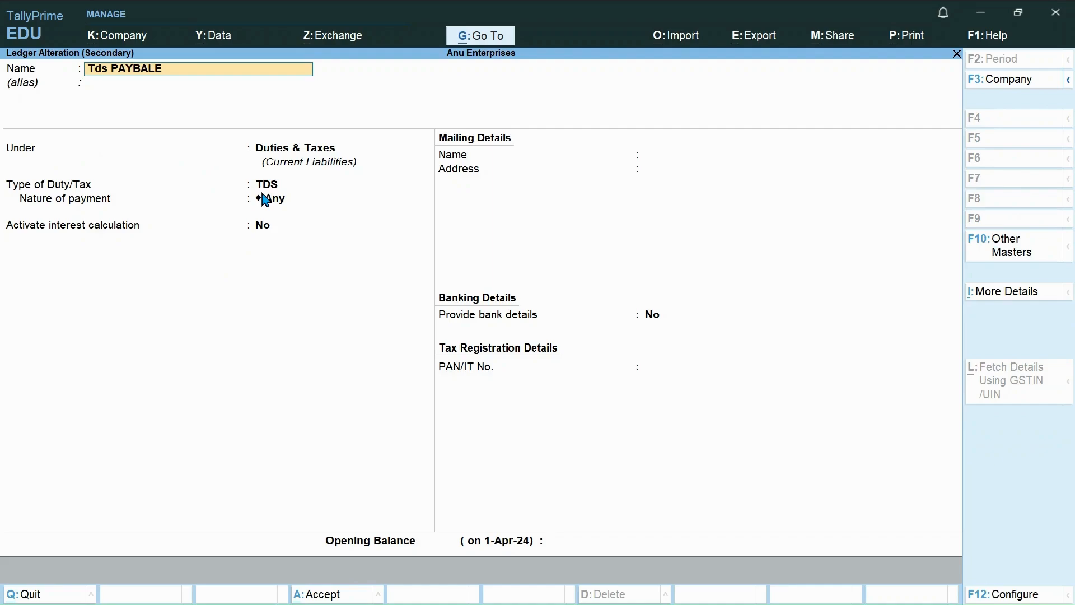
{"action": "left_click", "coordinate": [321, 187]}
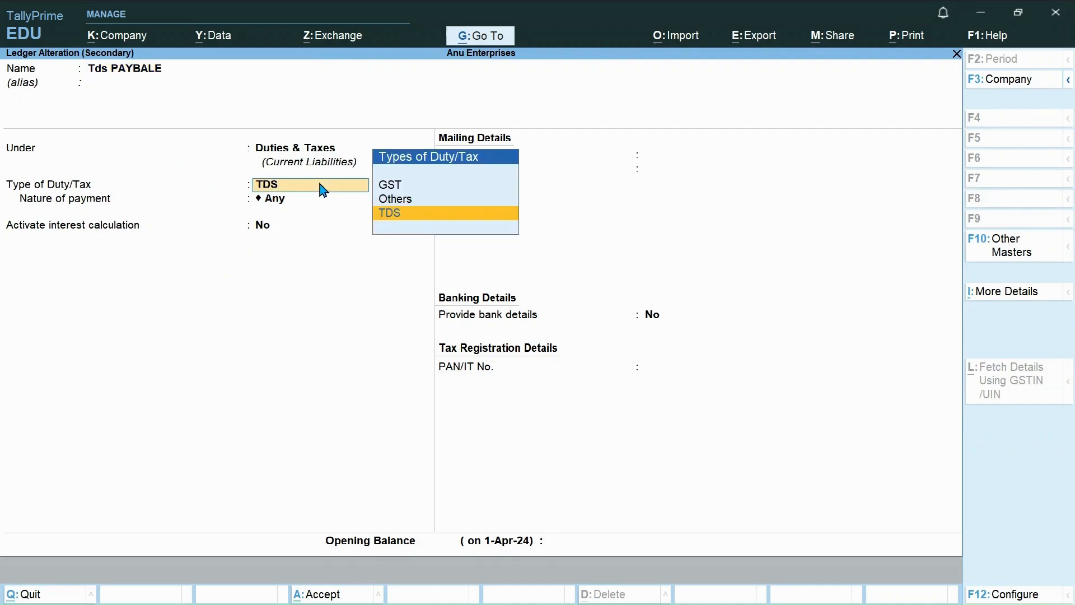
{"action": "key", "text": "Return"}
{"action": "key", "text": "Return"}
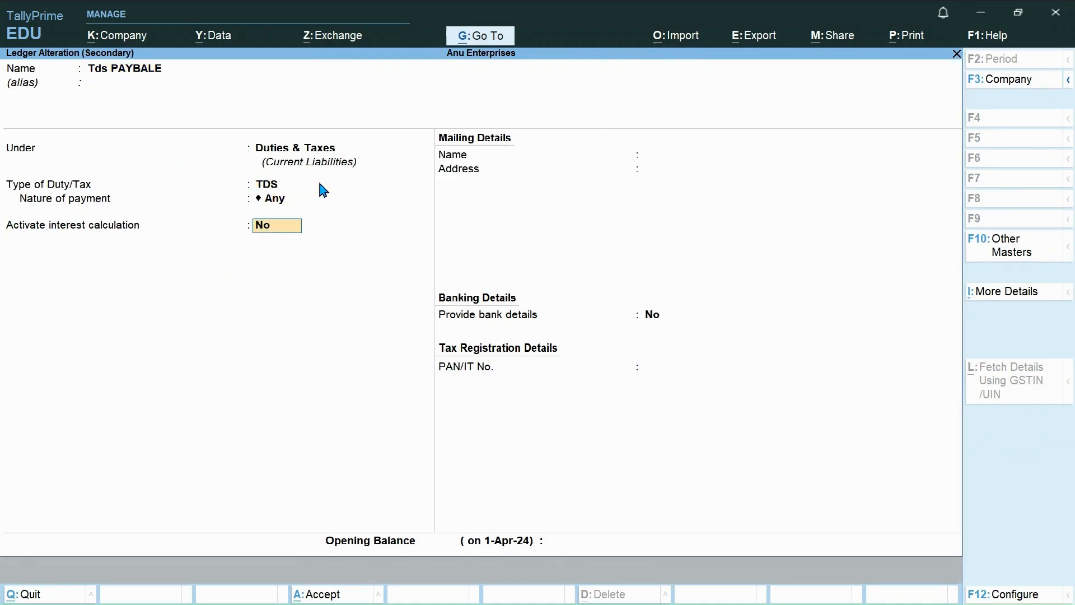
{"action": "key", "text": "BackSpace"}
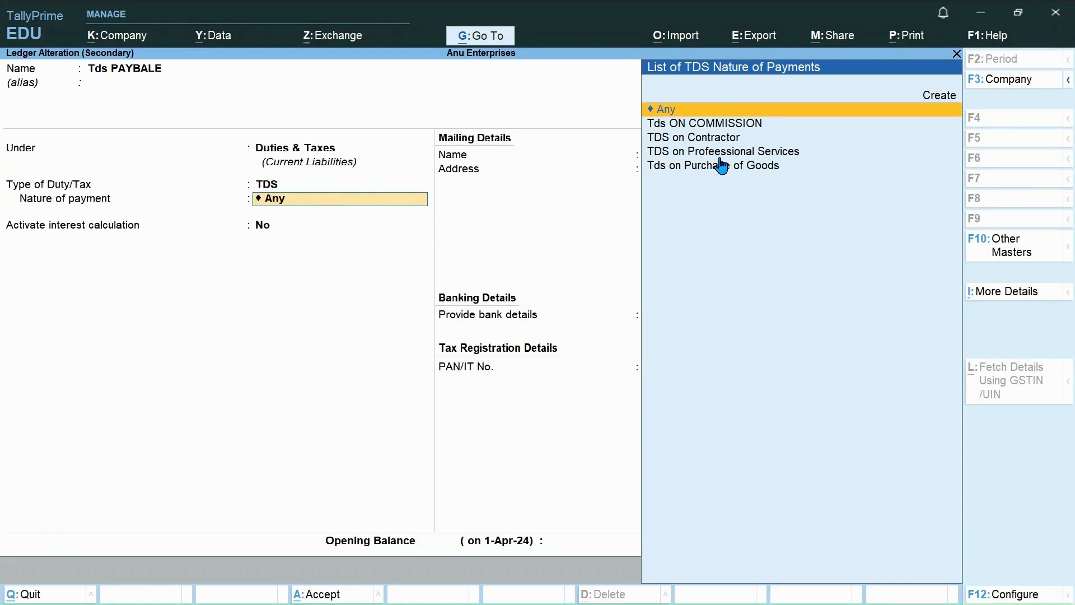
Save the Tds PAYBALE ledger with nature of payment Any and accept the November repair journal voucher.
{"action": "left_click", "coordinate": [681, 110]}
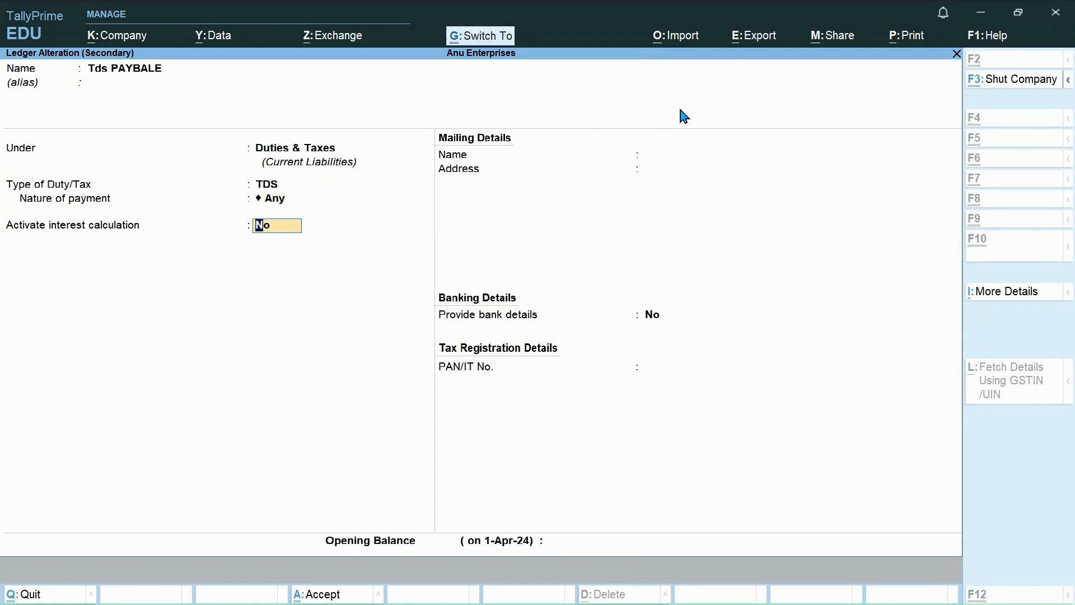
{"action": "key", "text": "ctrl+a"}
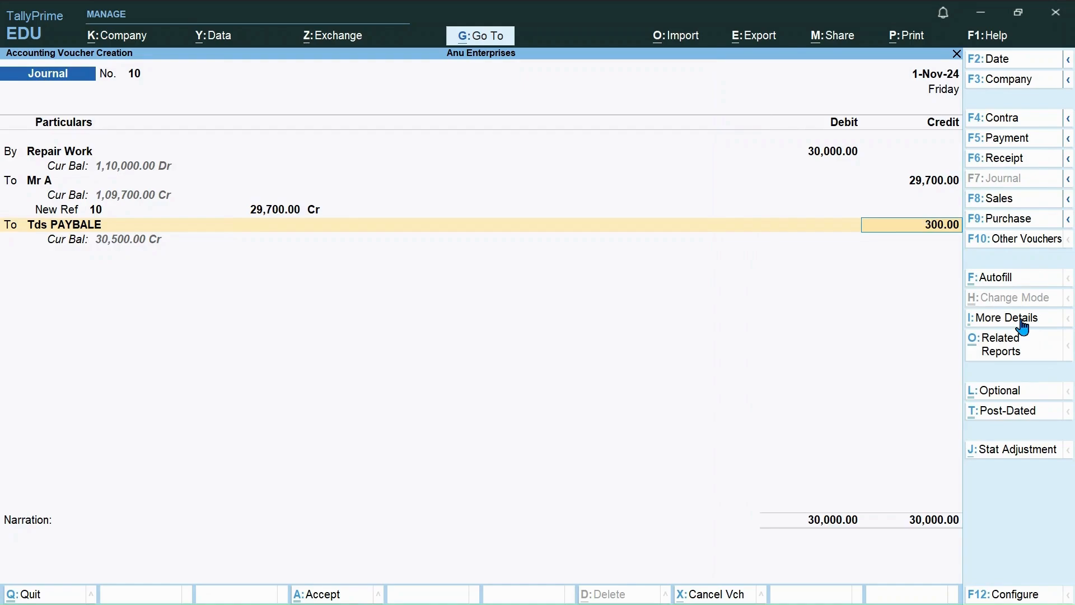
{"action": "key", "text": "Return"}
{"action": "key", "text": "Return"}
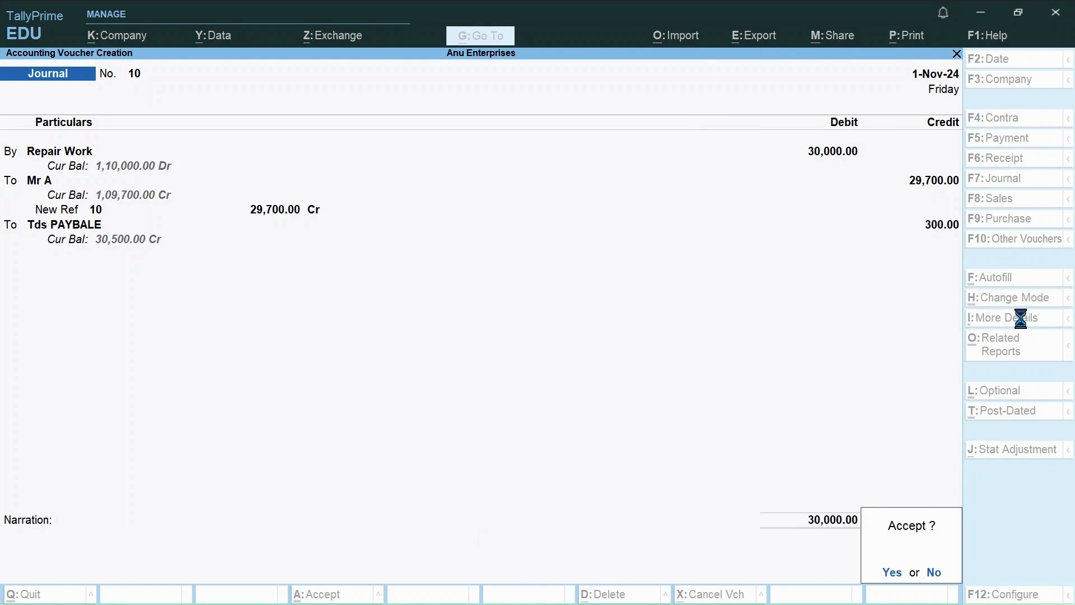
{"action": "key", "text": "Return"}
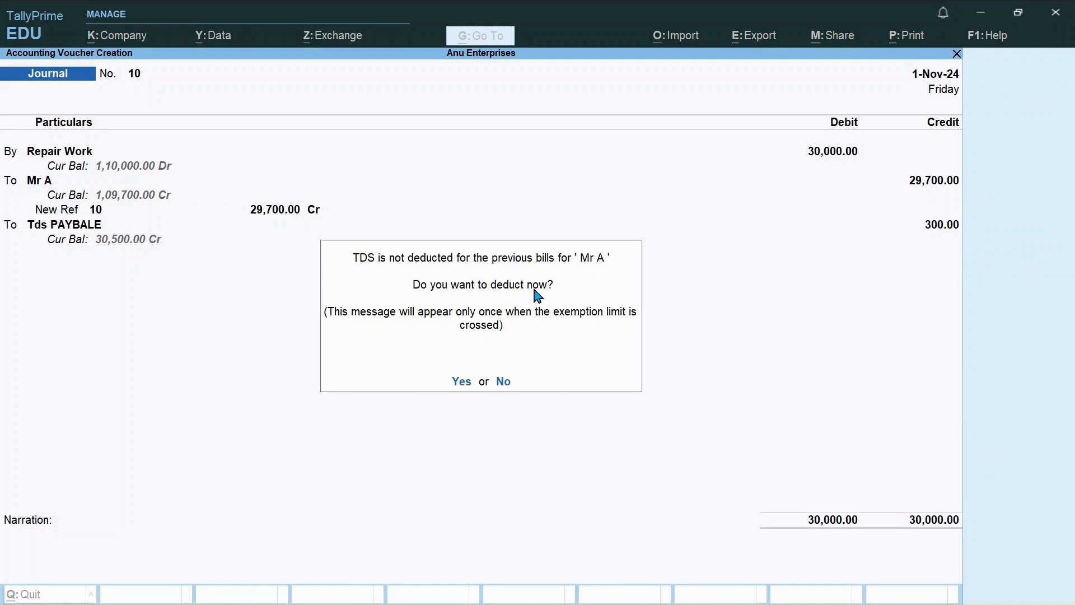
Deduct TDS on Mr A's previous bills till 1-Nov-24, using TDS on Contractor and the Tds PAYBALE duty ledger.
{"action": "key", "text": "y"}
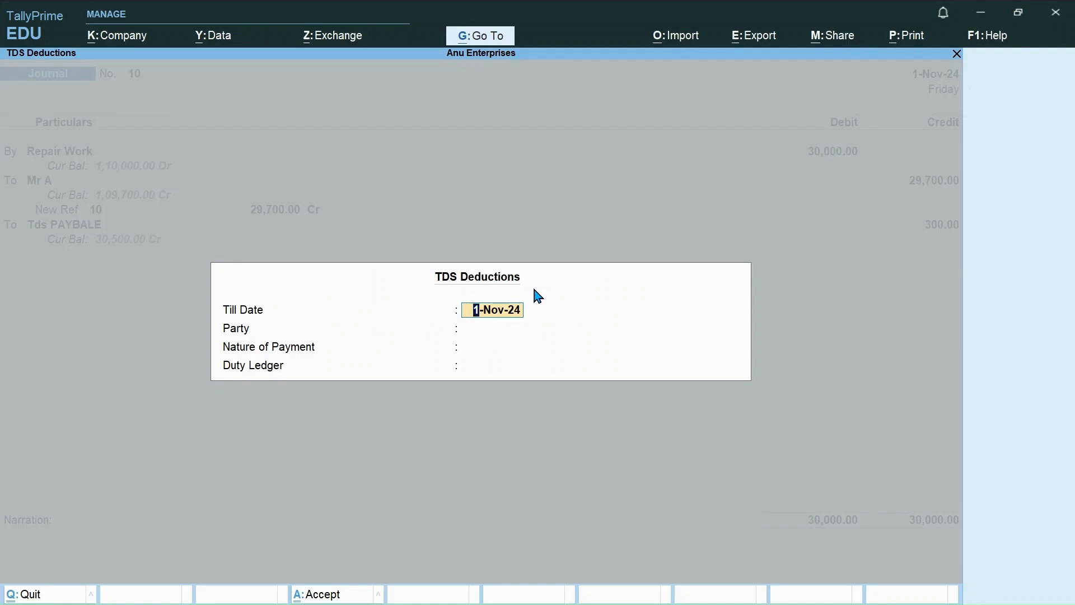
{"action": "key", "text": "Return"}
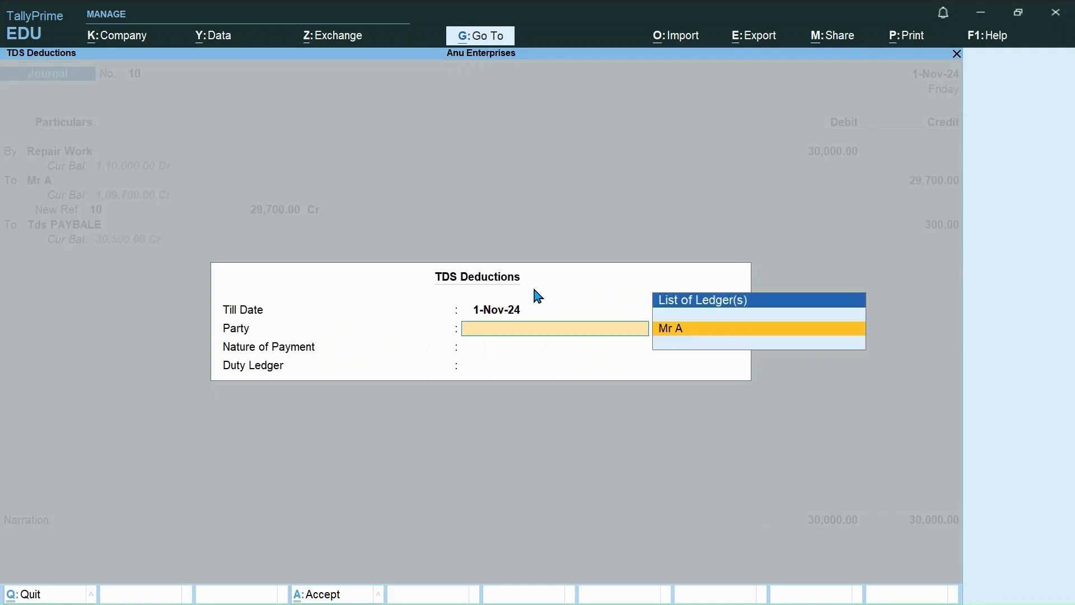
{"action": "key", "text": "Return"}
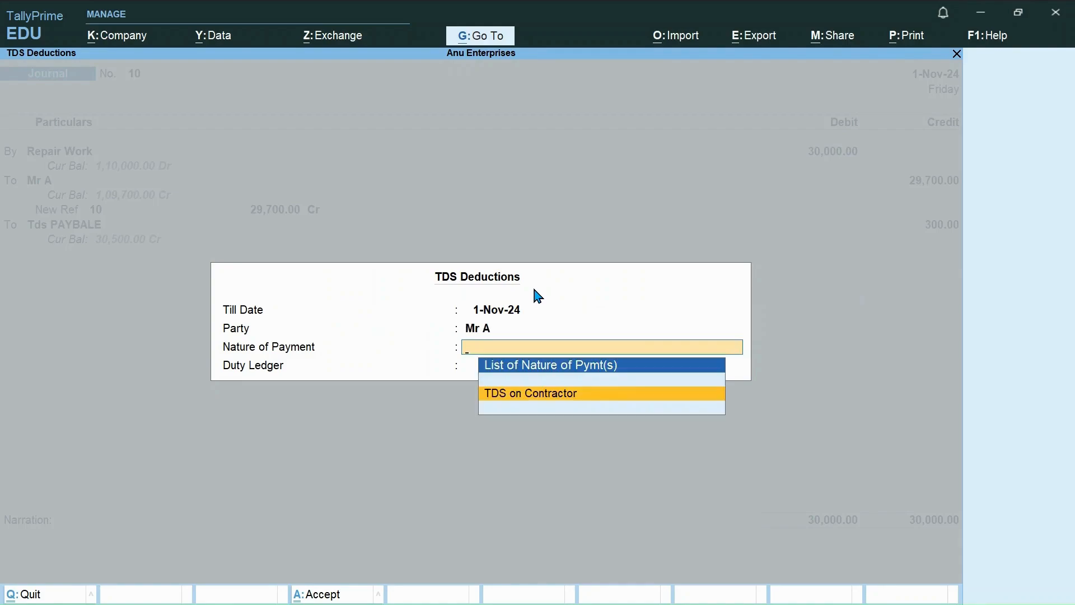
{"action": "key", "text": "Return"}
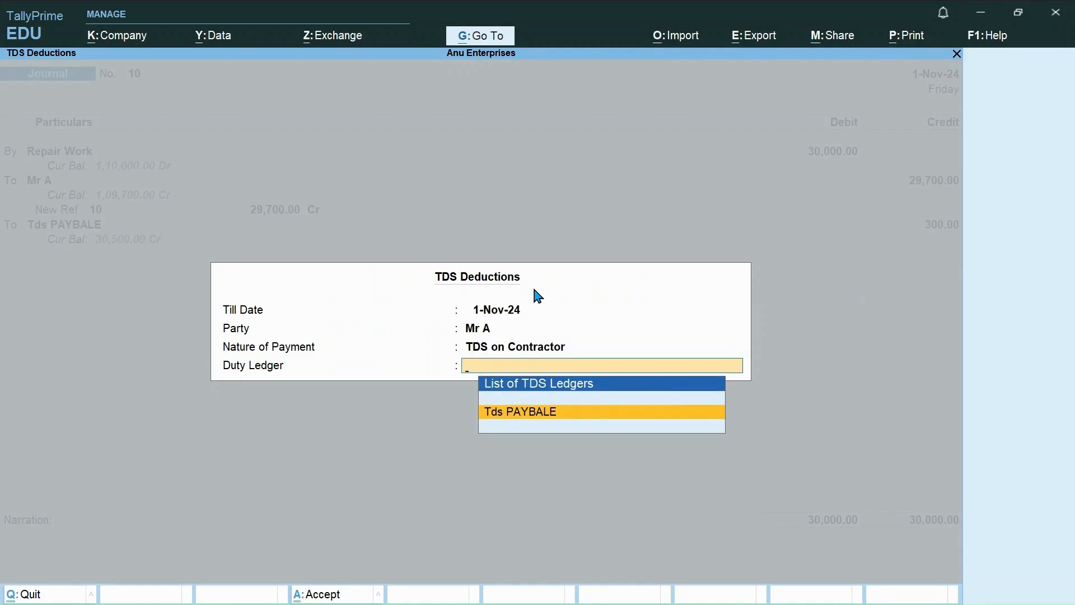
{"action": "key", "text": "Return"}
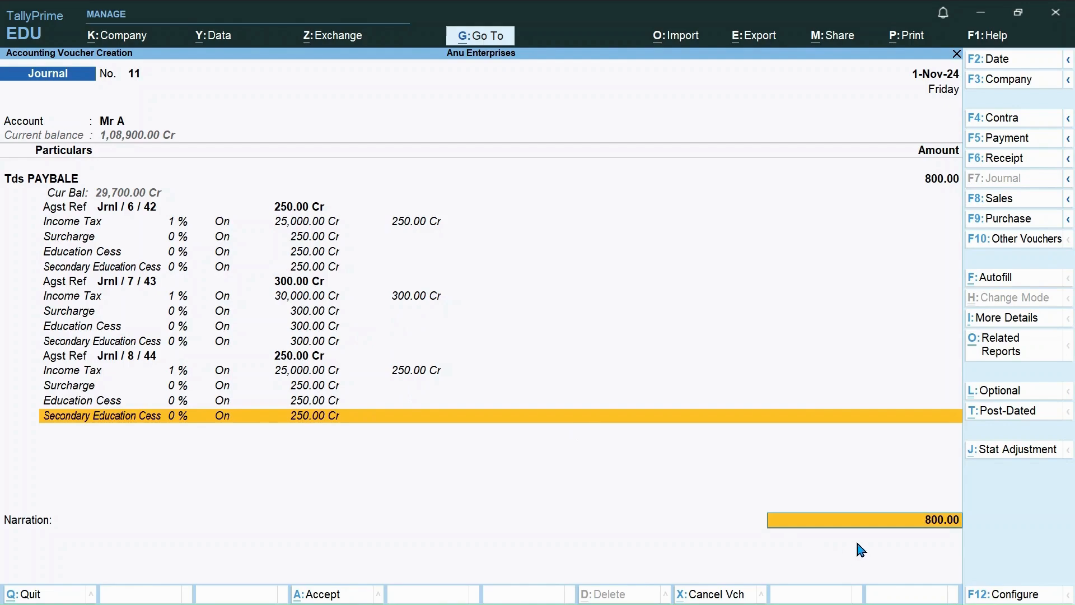
Allocate 250 of Mr A's TDS debit against pending bill 6.
{"action": "key", "text": "Return"}
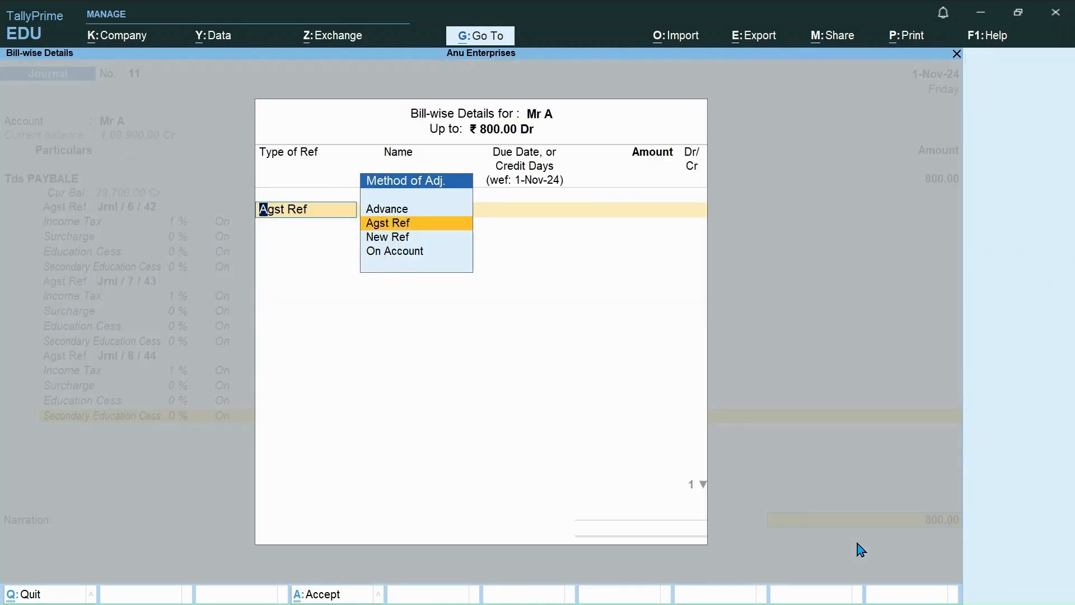
{"action": "key", "text": "Return"}
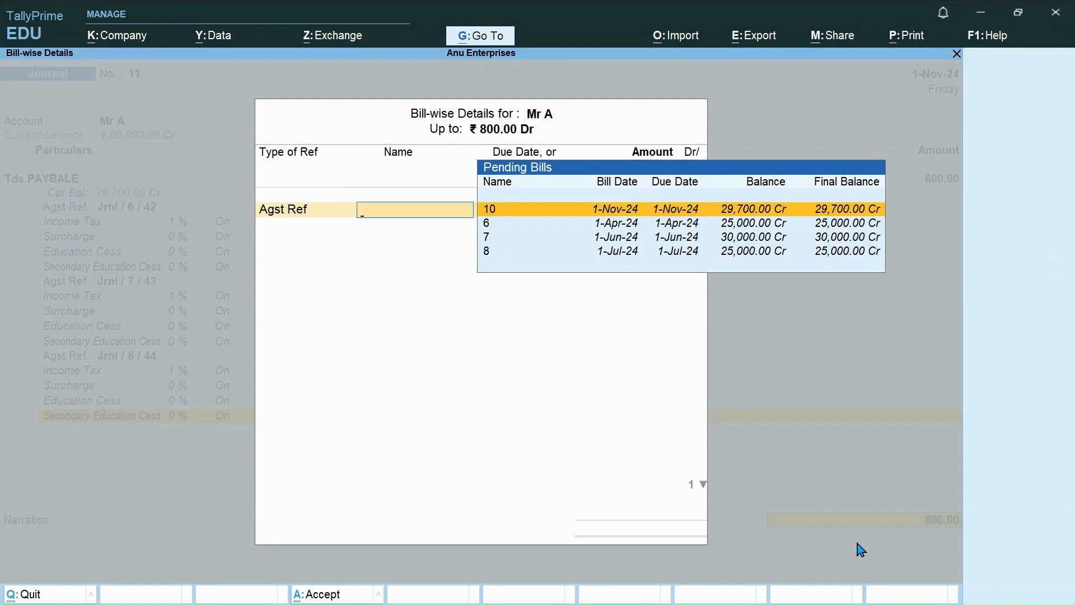
{"action": "key", "text": "Down"}
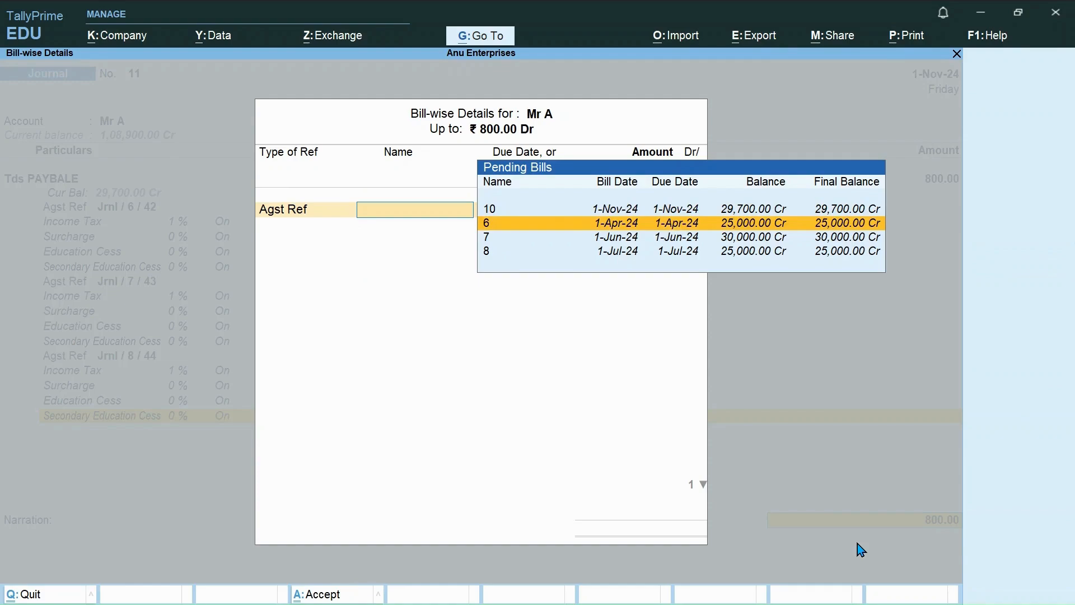
{"action": "key", "text": "Return"}
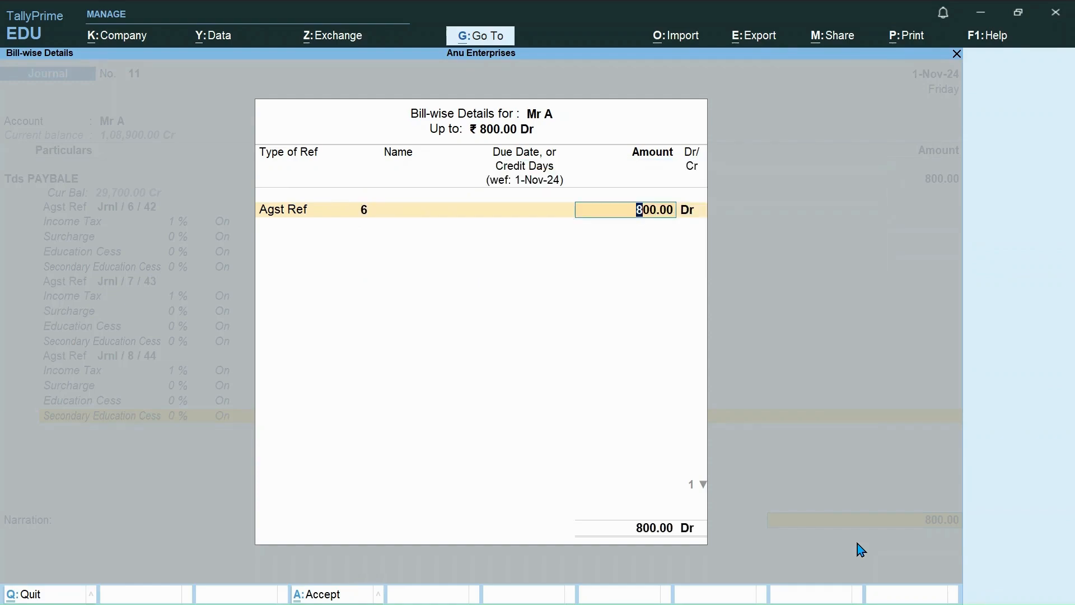
{"action": "type", "text": "250"}
{"action": "key", "text": "Return"}
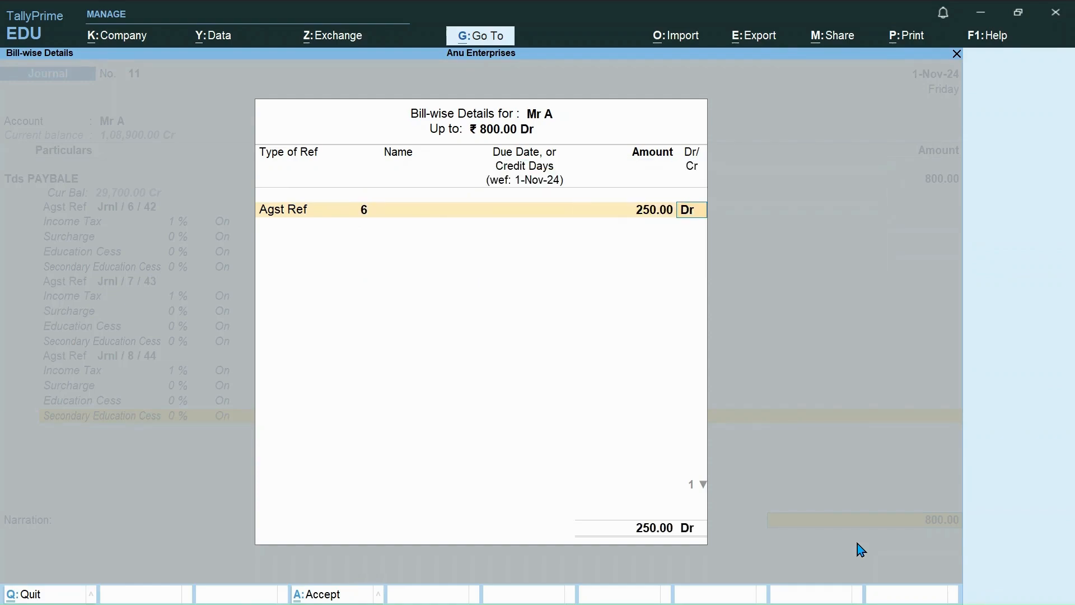
{"action": "key", "text": "Return"}
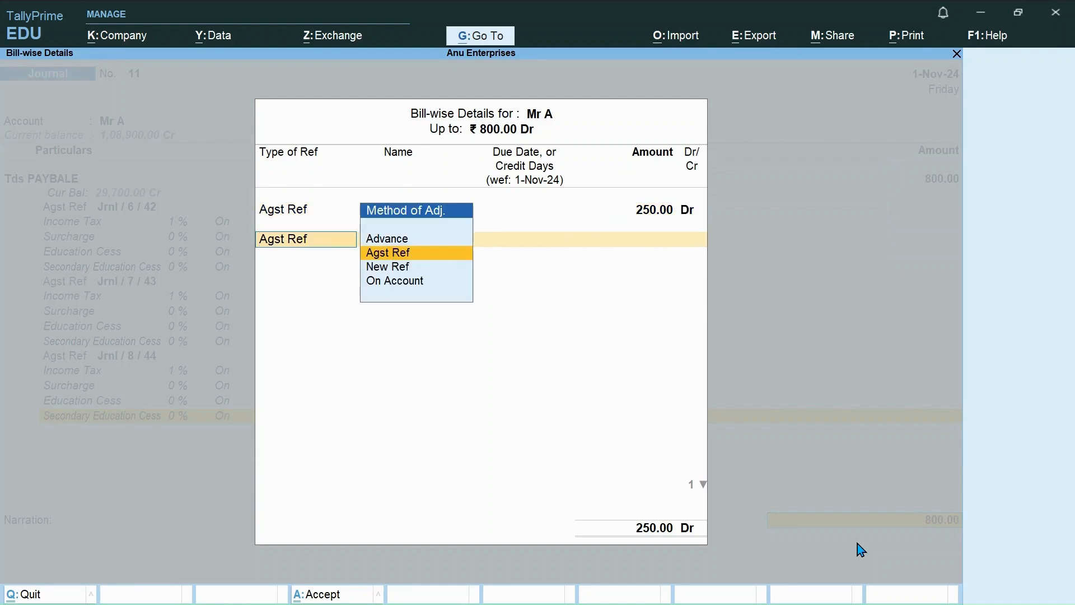
Allocate 300 of Mr A's TDS debit against pending bill 7.
{"action": "key", "text": "Return"}
{"action": "key", "text": "Down"}
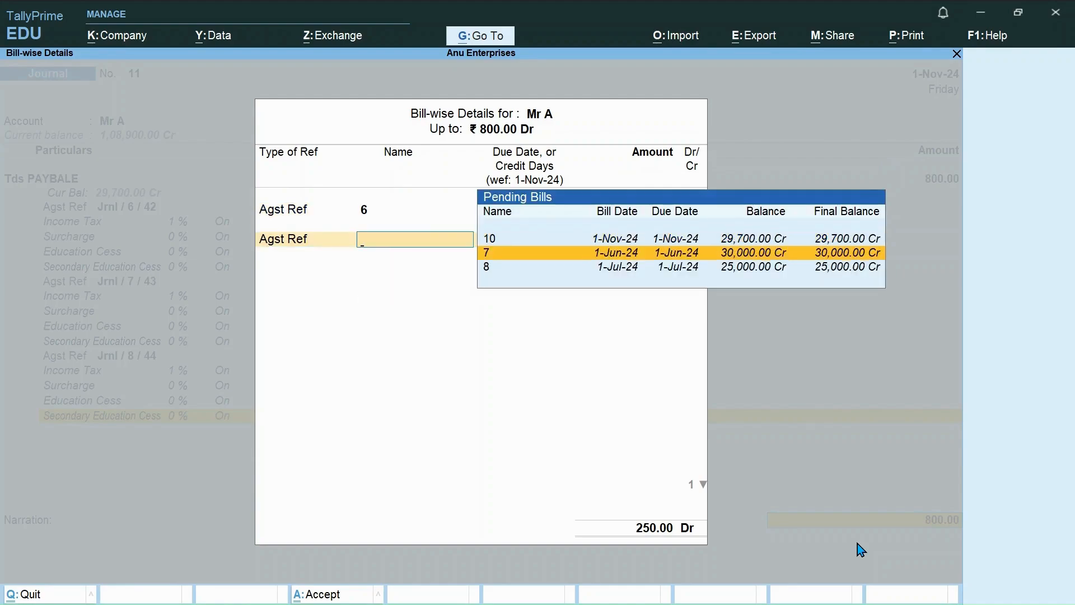
{"action": "key", "text": "Return"}
{"action": "type", "text": "3"}
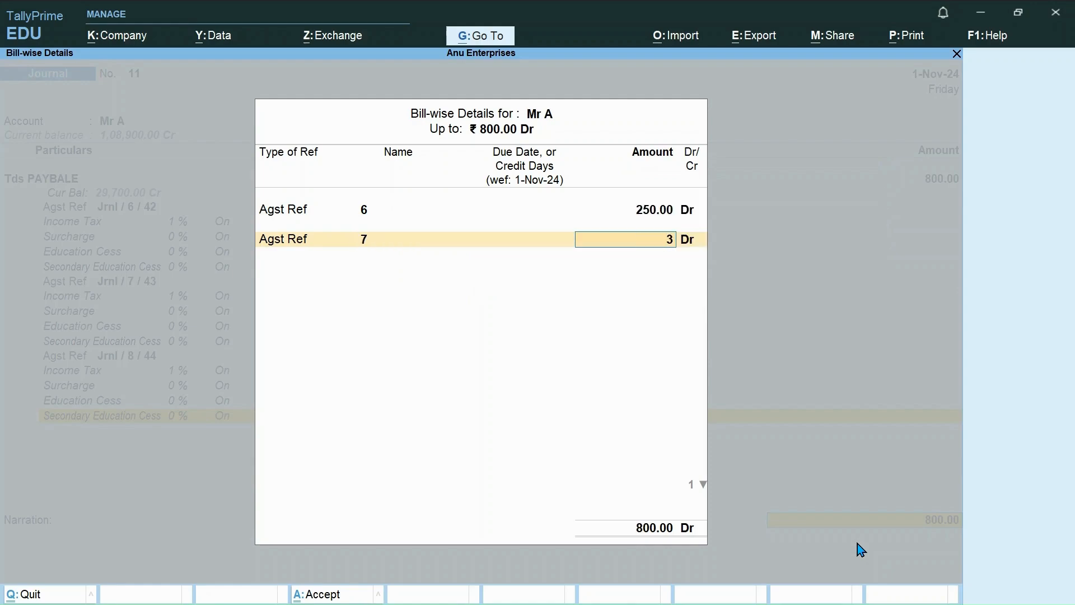
{"action": "type", "text": "00"}
{"action": "key", "text": "Return"}
{"action": "key", "text": "Return"}
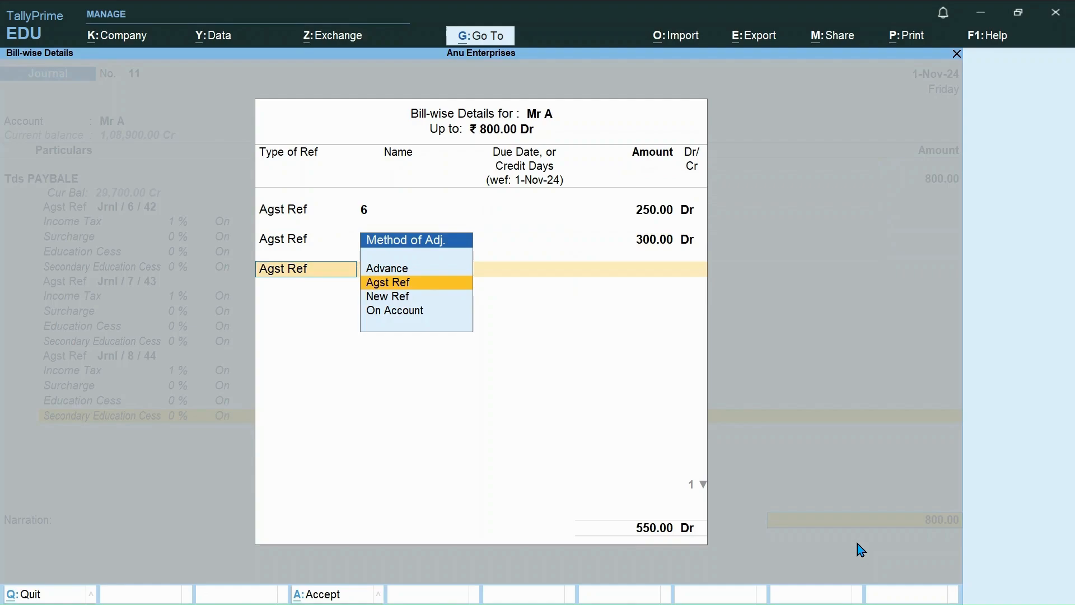
Allocate the remaining 250 against pending bill 8 and save the TDS deduction journal without a narration, leaving voucher entry.
{"action": "key", "text": "Return"}
{"action": "key", "text": "Down"}
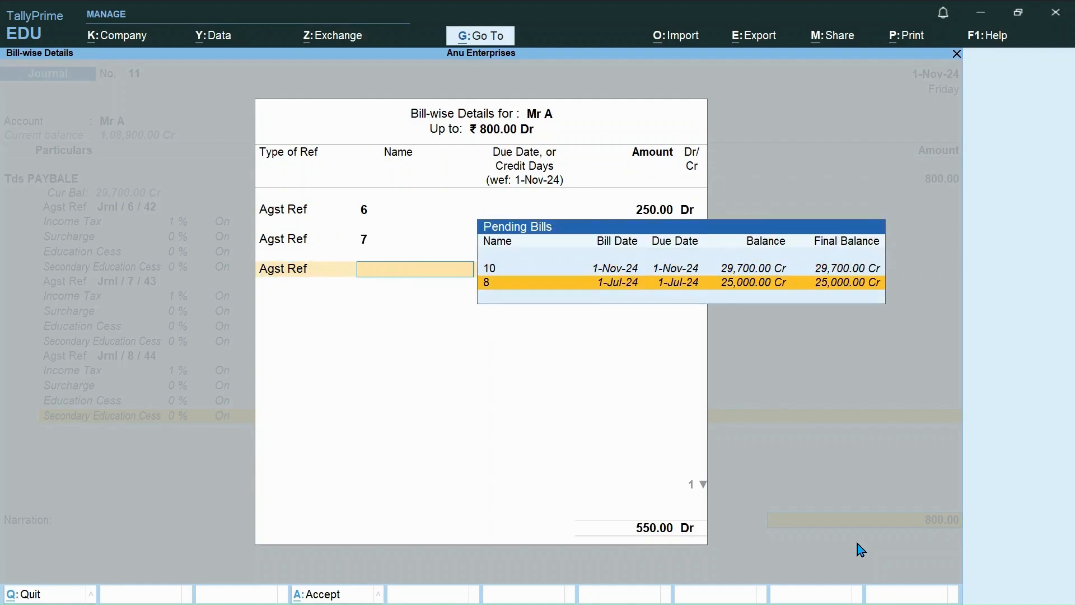
{"action": "key", "text": "Return"}
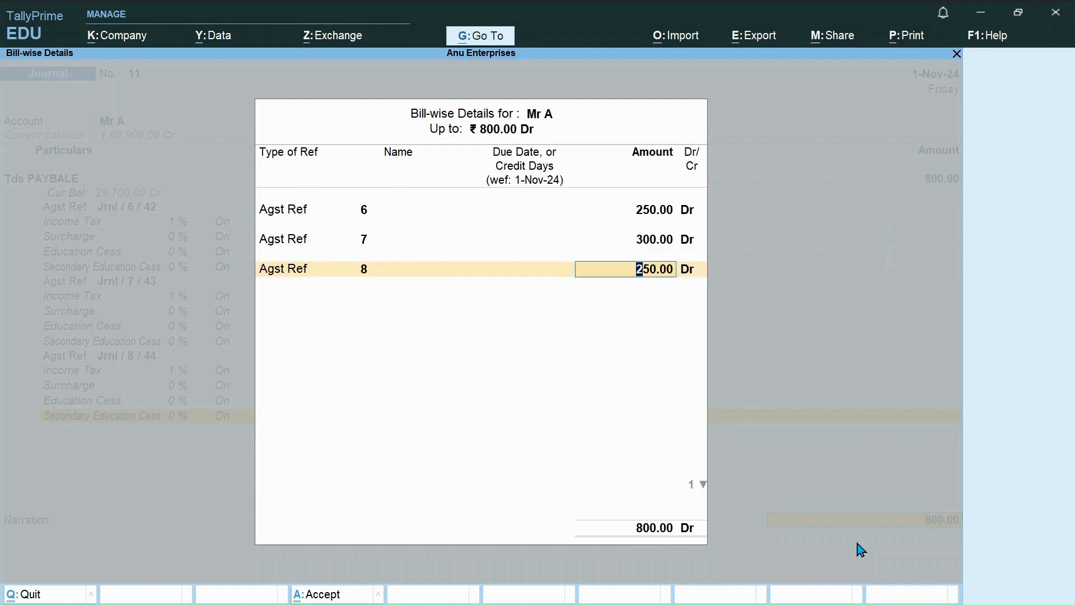
{"action": "key", "text": "Return"}
{"action": "key", "text": "Return"}
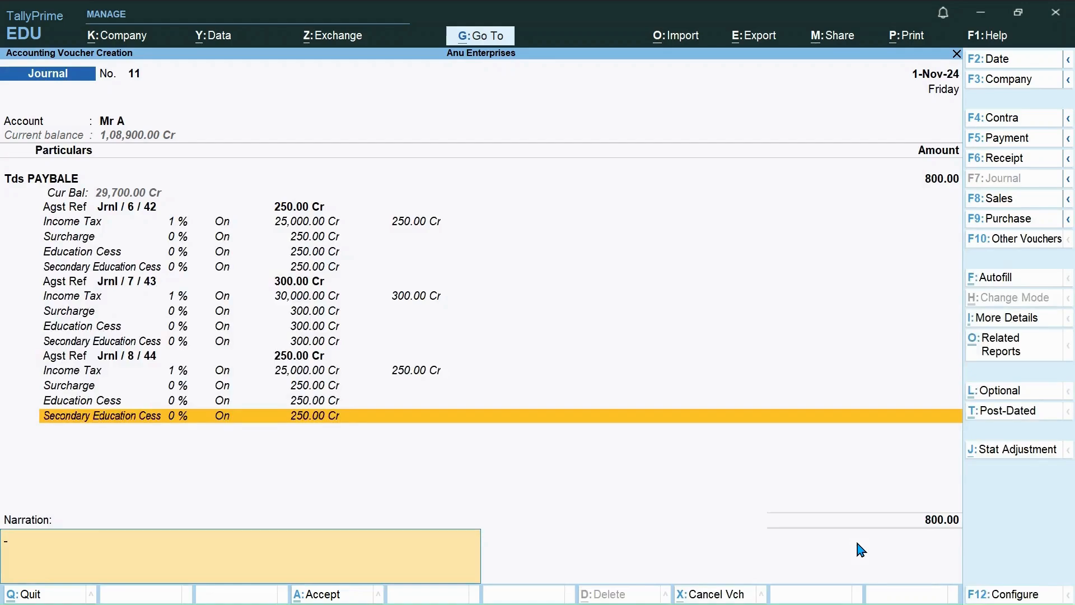
{"action": "key", "text": "Return"}
{"action": "key", "text": "Return"}
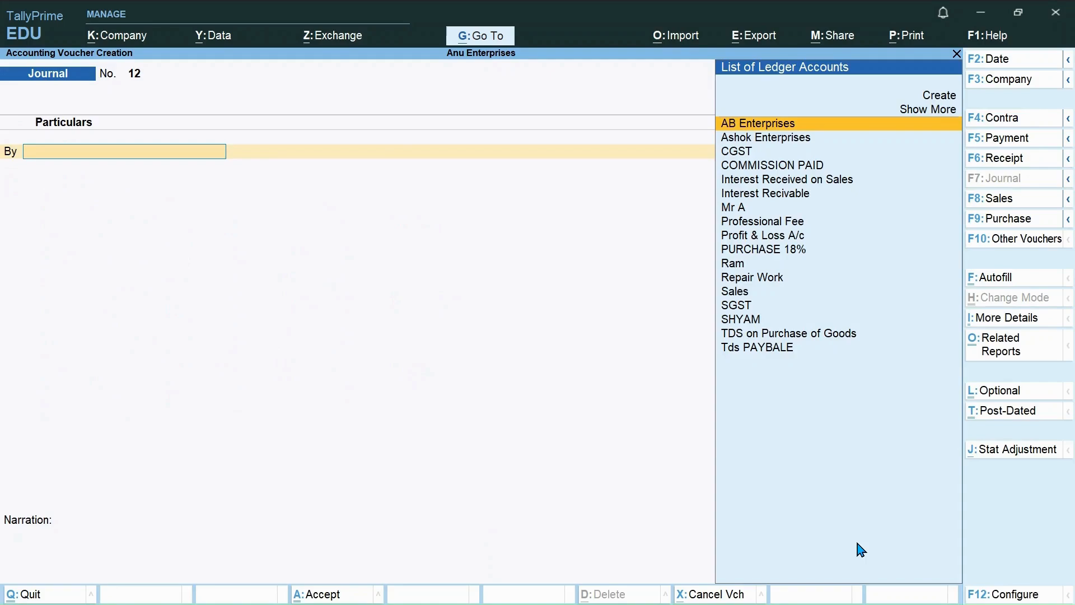
{"action": "key", "text": "Escape"}
{"action": "key", "text": "Escape"}
{"action": "key", "text": "Escape"}
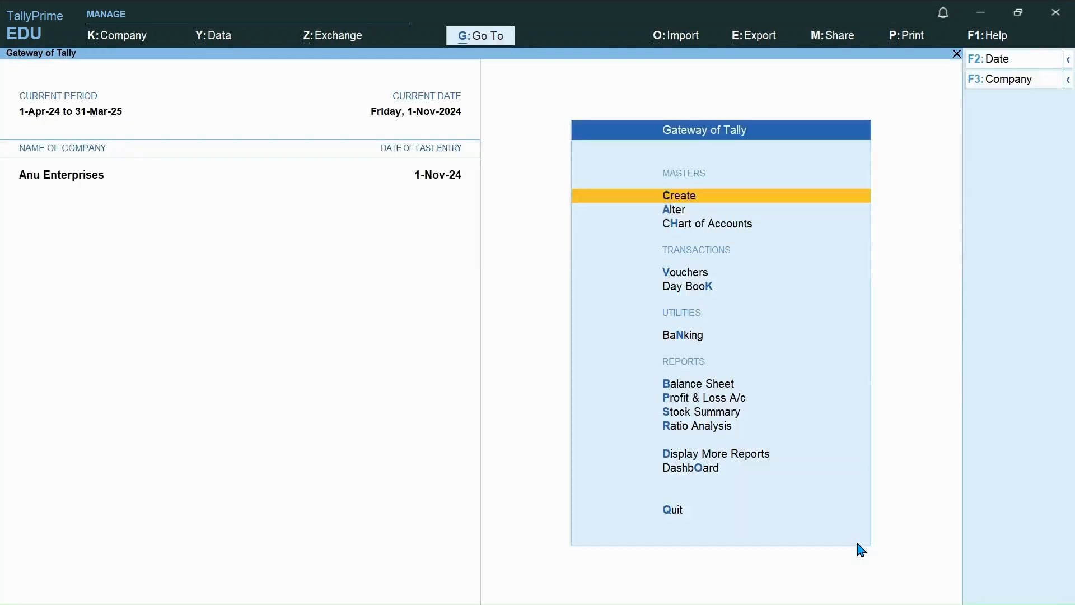
Open the ledger vouchers report for Mr A from the account books.
{"action": "key", "text": "Down"}
{"action": "key", "text": "Down"}
{"action": "key", "text": "Down"}
{"action": "key", "text": "Down"}
{"action": "key", "text": "Down"}
{"action": "key", "text": "Down"}
{"action": "key", "text": "Down"}
{"action": "key", "text": "Down"}
{"action": "key", "text": "Down"}
{"action": "key", "text": "Down"}
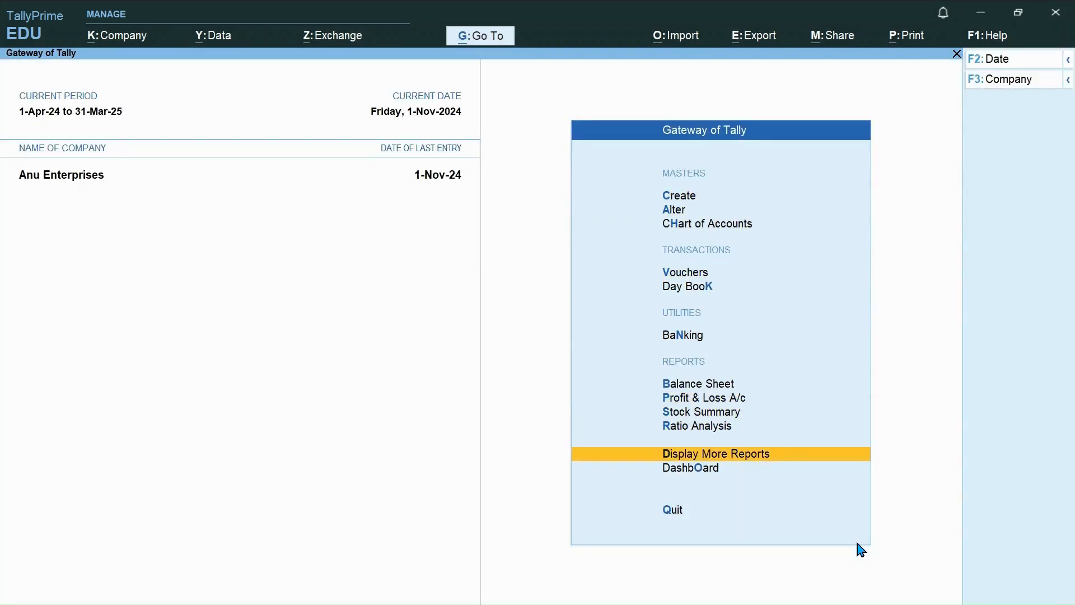
{"action": "key", "text": "Return"}
{"action": "key", "text": "Down"}
{"action": "key", "text": "Down"}
{"action": "key", "text": "Down"}
{"action": "key", "text": "Down"}
{"action": "key", "text": "Return"}
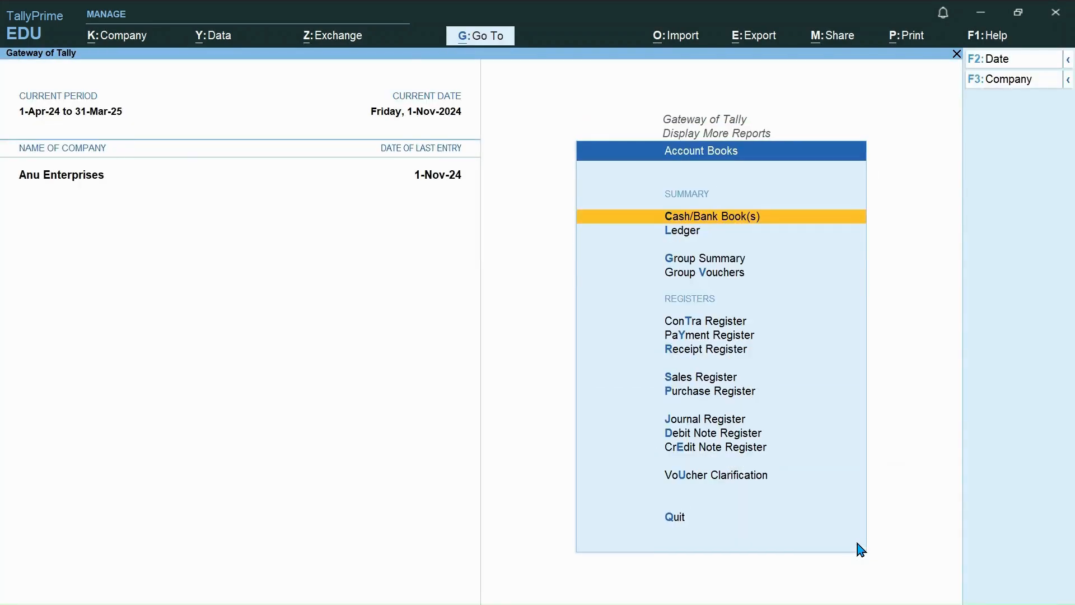
{"action": "key", "text": "Down"}
{"action": "key", "text": "Return"}
{"action": "type", "text": "MR"}
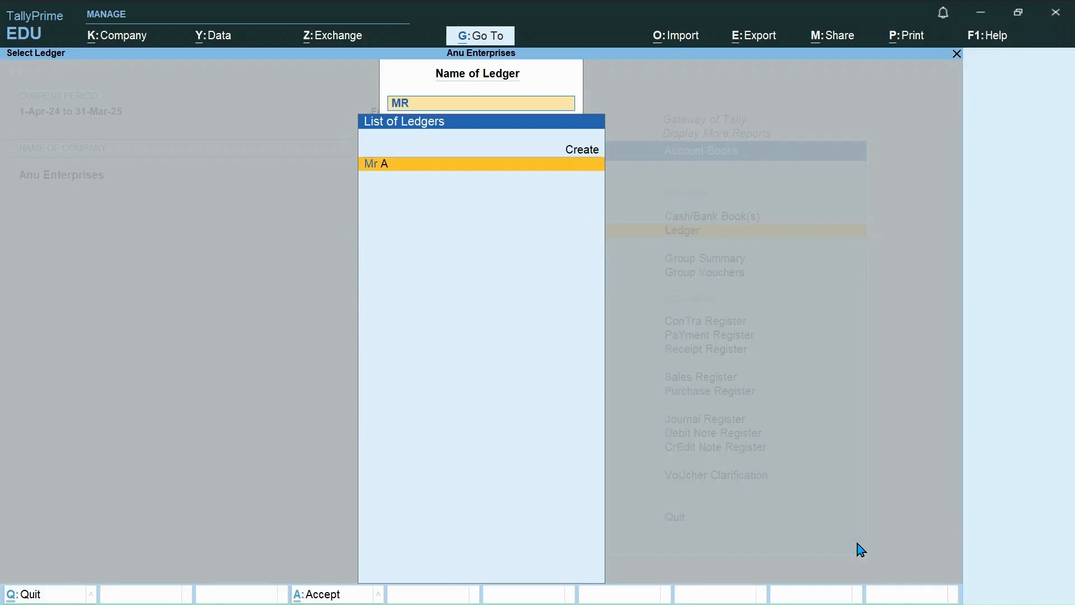
{"action": "key", "text": "Return"}
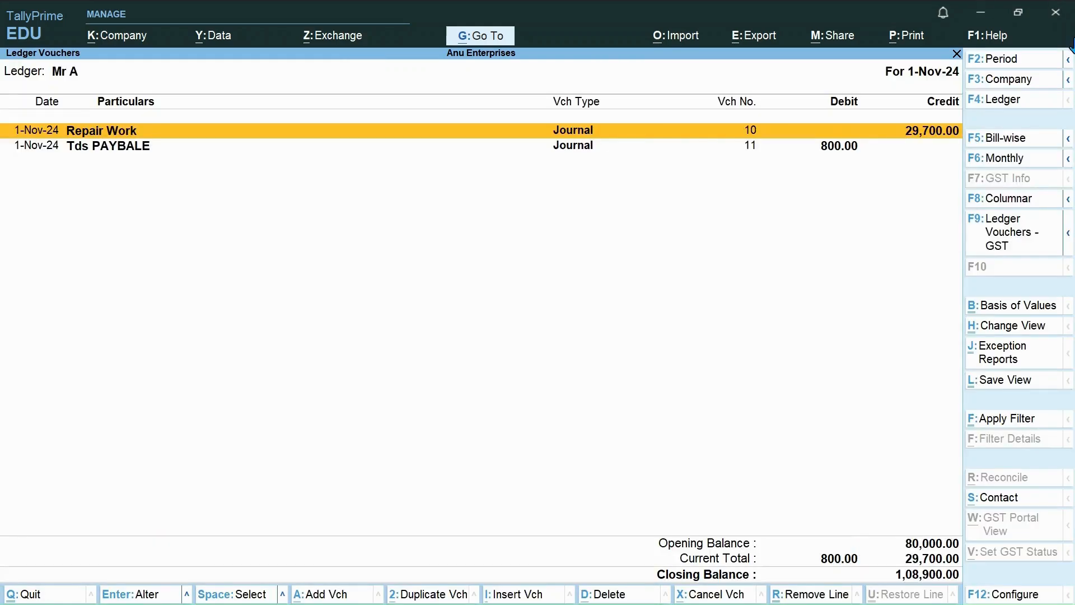
Set Mr A's ledger report period from 01-04-24 to 1-11-2024 and examine the entries and closing balance.
{"action": "left_click", "coordinate": [1015, 66]}
{"action": "type", "text": "01-"}
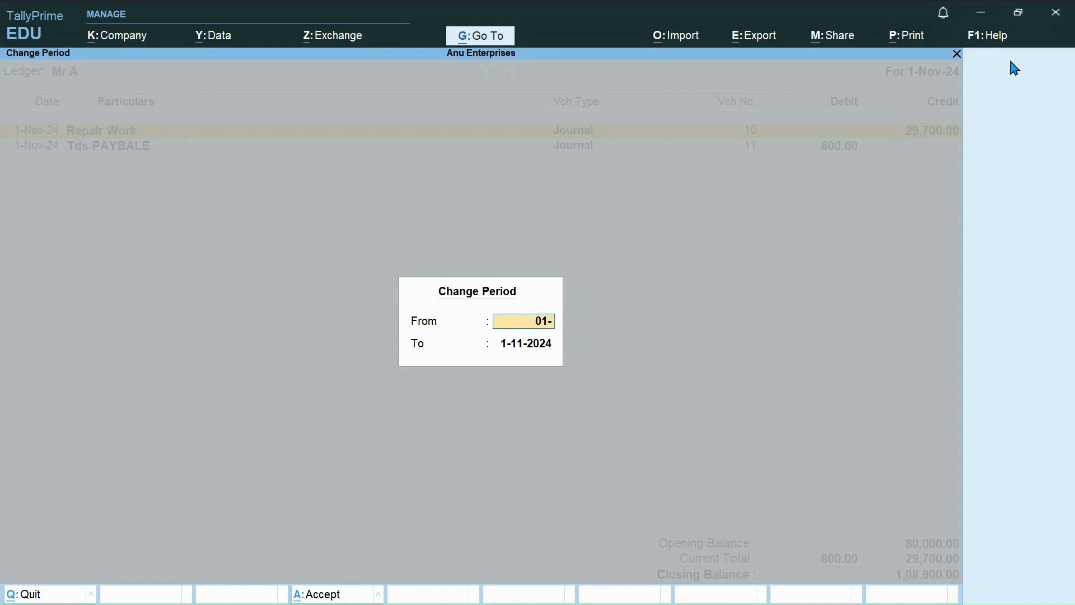
{"action": "type", "text": "04-24"}
{"action": "key", "text": "Return"}
{"action": "key", "text": "Return"}
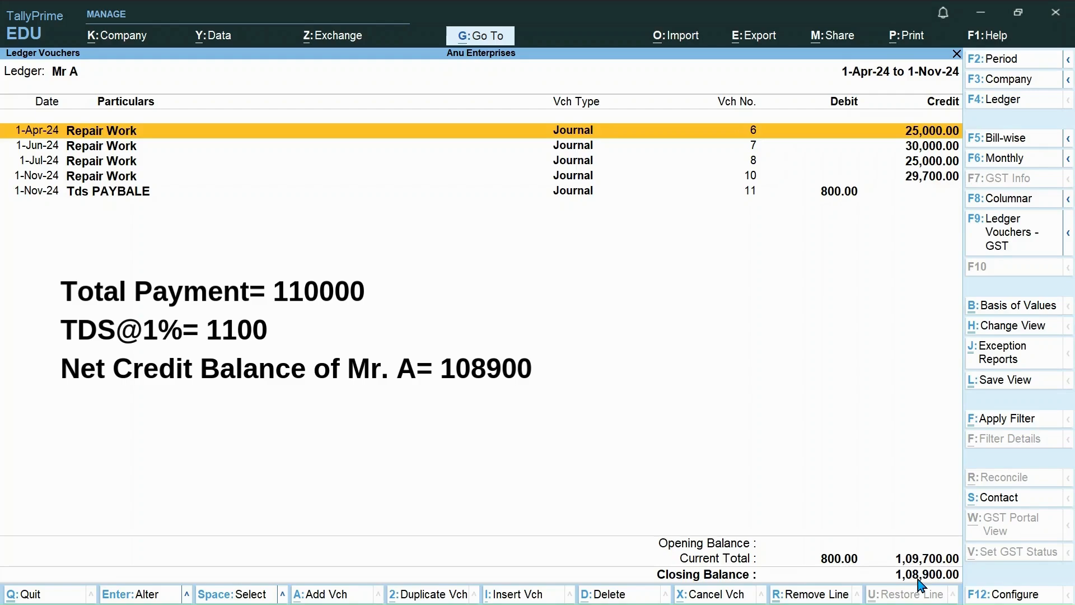
Leave Mr A's report and open the ledger vouchers report for Tds PAYBALE.
{"action": "key", "text": "Escape"}
{"action": "key", "text": "Down"}
{"action": "key", "text": "Down"}
{"action": "key", "text": "Down"}
{"action": "key", "text": "Down"}
{"action": "key", "text": "Down"}
{"action": "key", "text": "Down"}
{"action": "key", "text": "Down"}
{"action": "key", "text": "Down"}
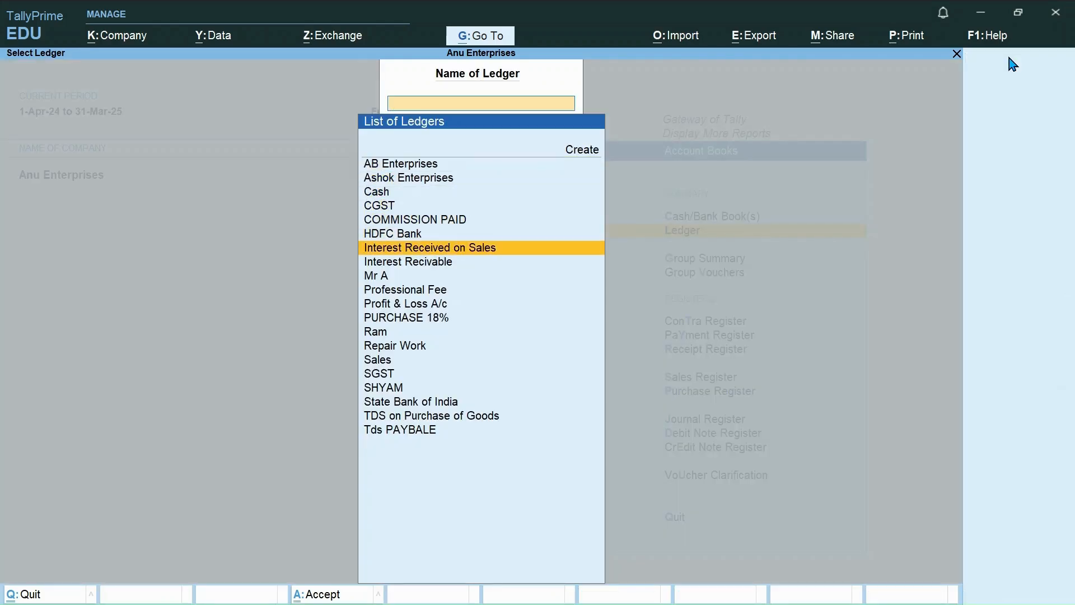
{"action": "key", "text": "Down"}
{"action": "key", "text": "Down"}
{"action": "key", "text": "Down"}
{"action": "key", "text": "Down"}
{"action": "key", "text": "Down"}
{"action": "key", "text": "Down"}
{"action": "key", "text": "Down"}
{"action": "key", "text": "Down"}
{"action": "key", "text": "Down"}
{"action": "key", "text": "Down"}
{"action": "key", "text": "Down"}
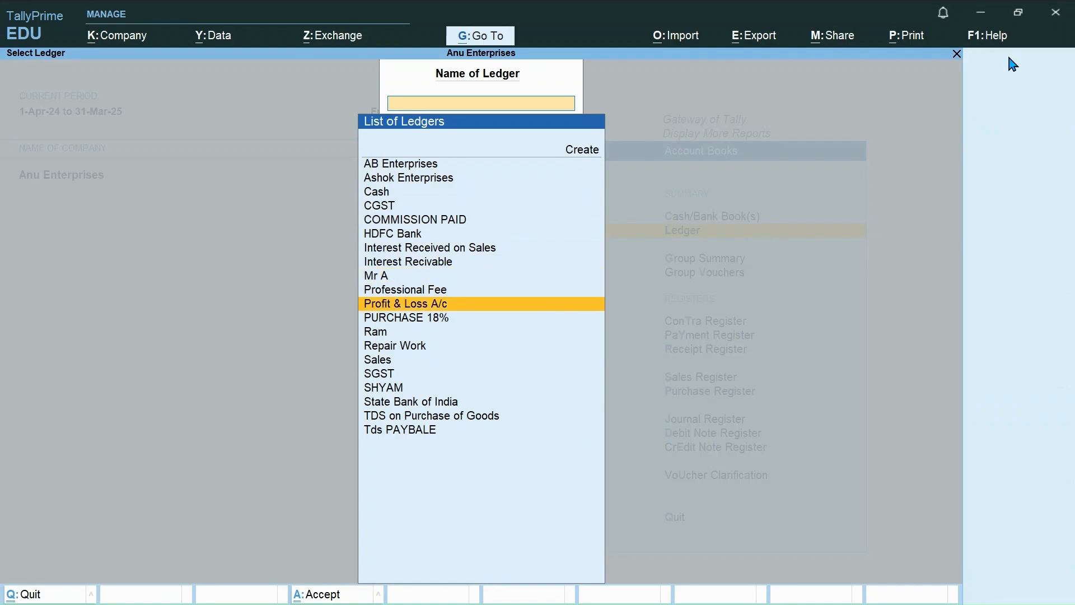
{"action": "key", "text": "Return"}
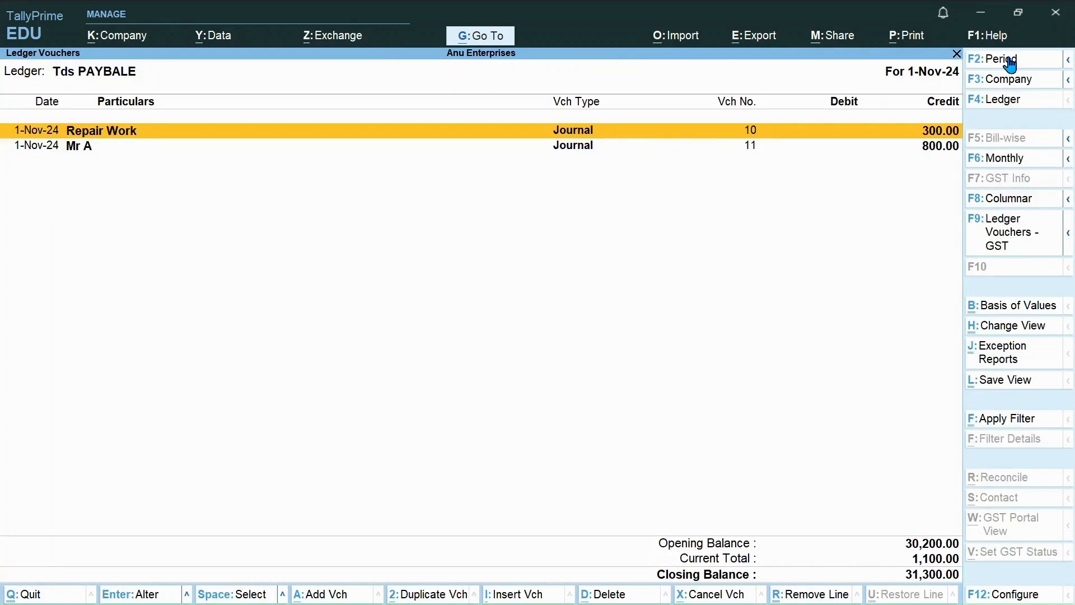